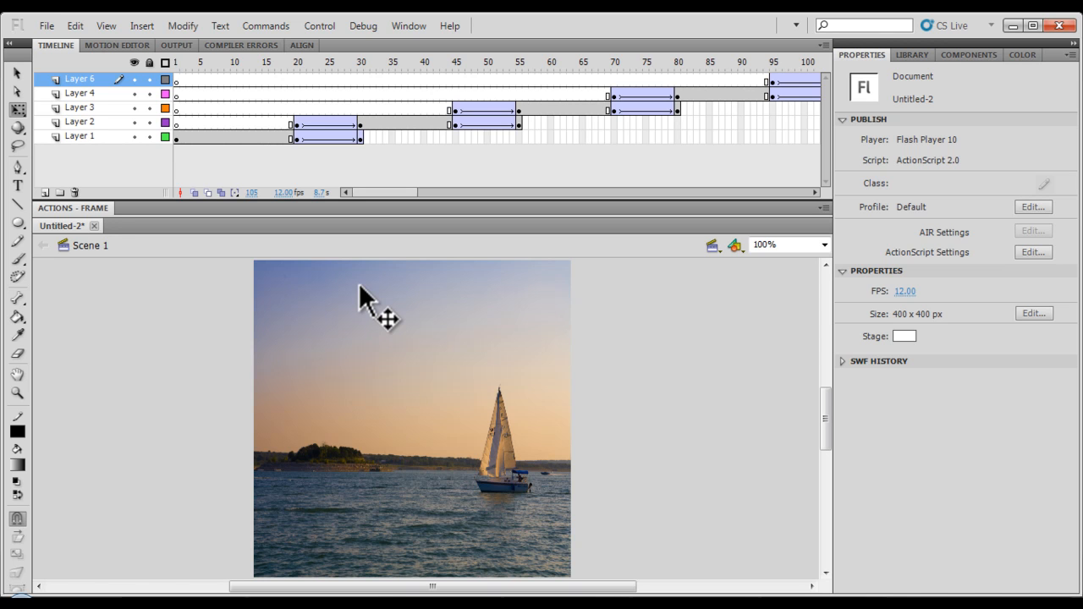
# - Test the finished slideshow movie in Flash Professional and close its preview
pyautogui.click(325, 25)
pyautogui.click(407, 143)
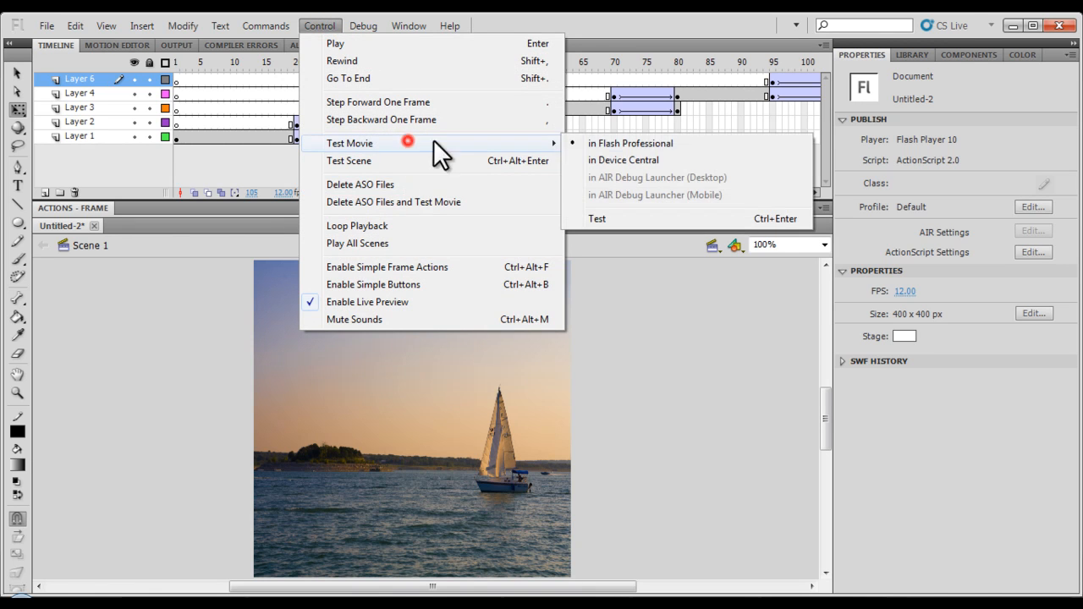
pyautogui.click(610, 138)
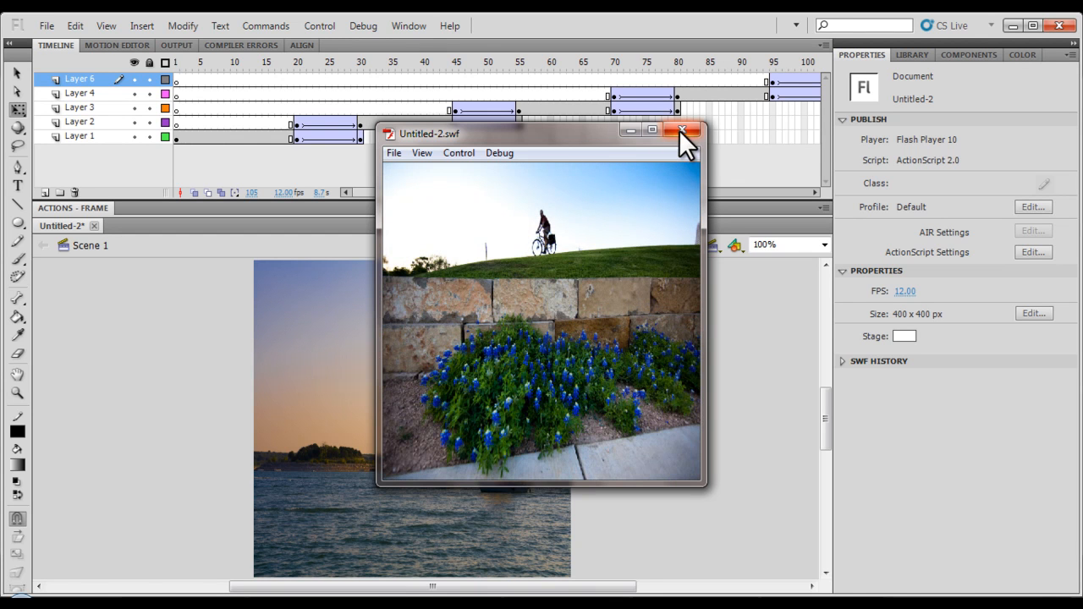
pyautogui.click(683, 130)
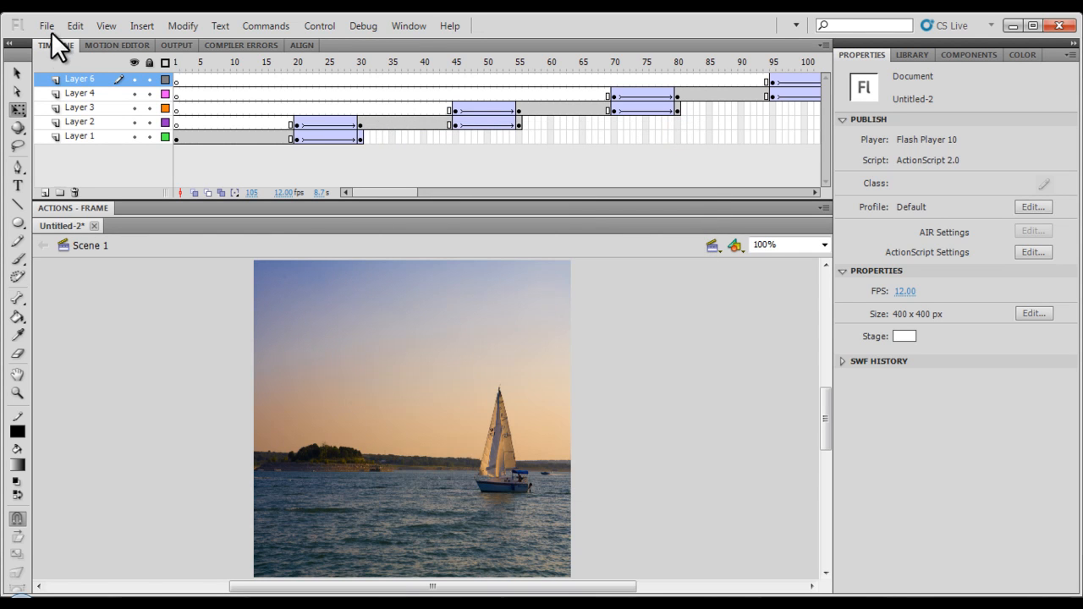
# - Create a new ActionScript 2.0 document
pyautogui.click(51, 26)
pyautogui.click(66, 39)
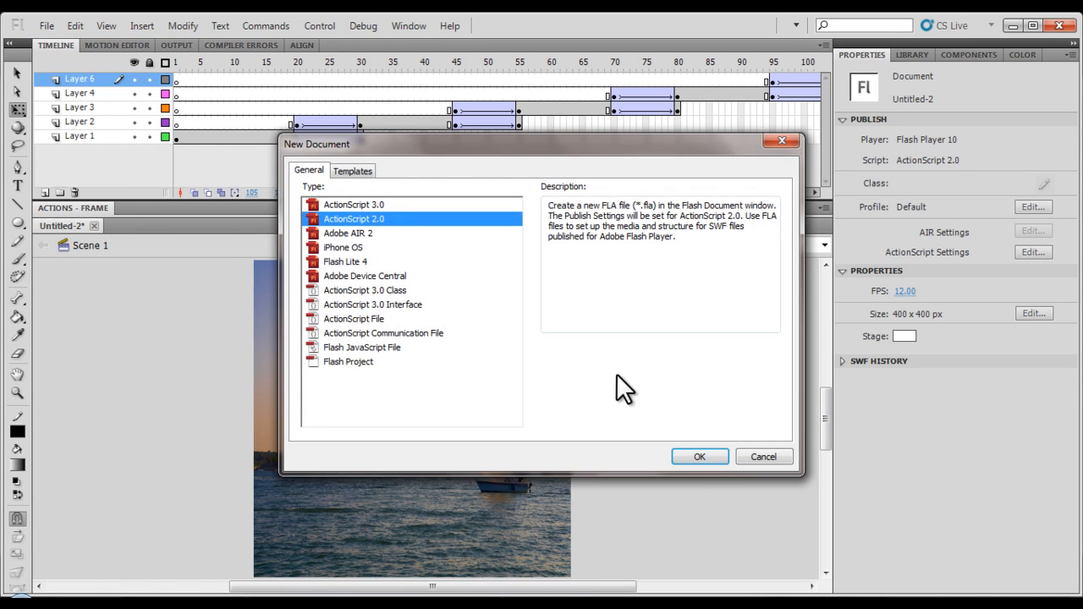
pyautogui.click(696, 457)
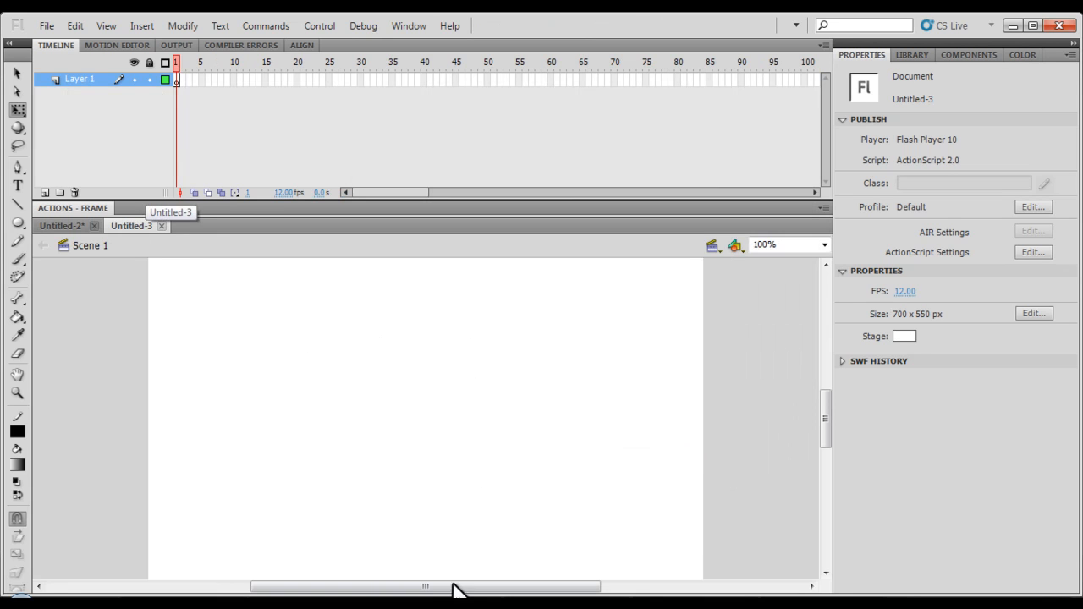
# - Set the new document's stage dimensions to 400 px wide by 400 px high
pyautogui.moveTo(457, 590); pyautogui.dragTo(452, 586)
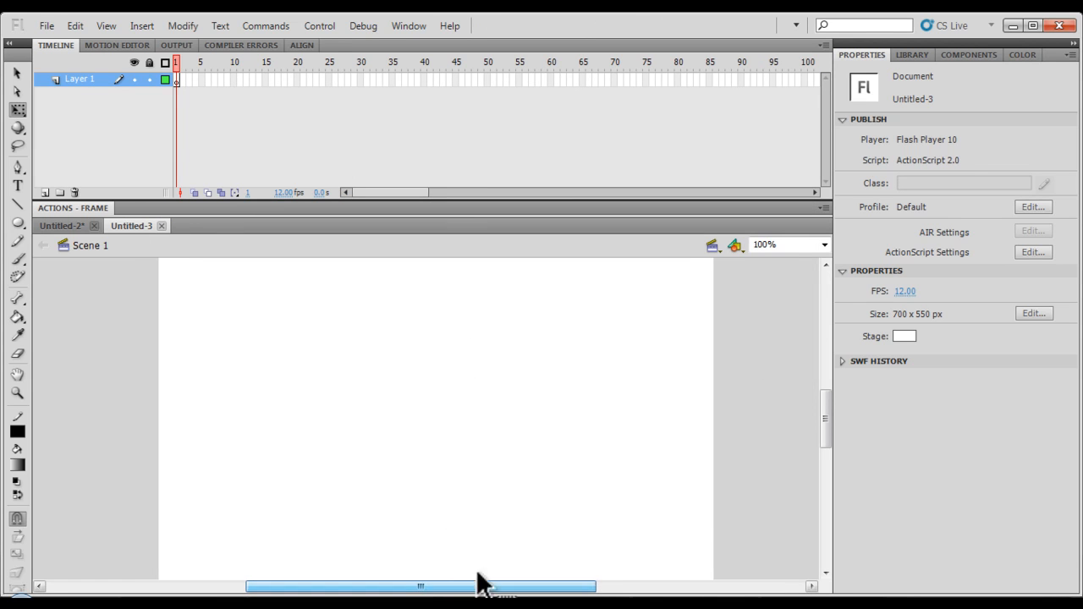
pyautogui.click(1037, 313)
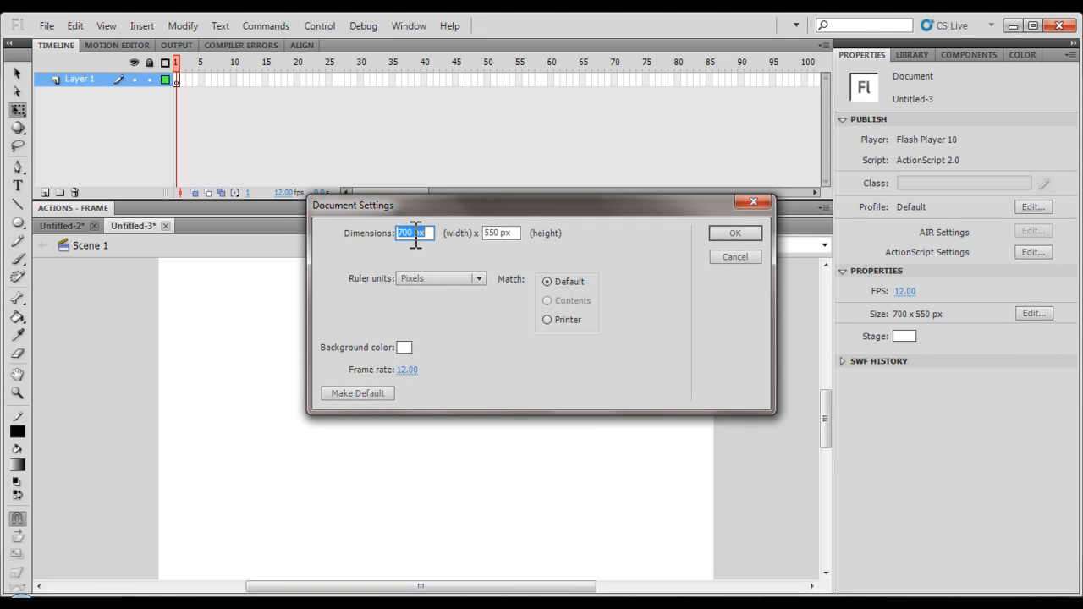
pyautogui.doubleClick(414, 234)
pyautogui.write('400')
pyautogui.press('Tab')
pyautogui.write('400')
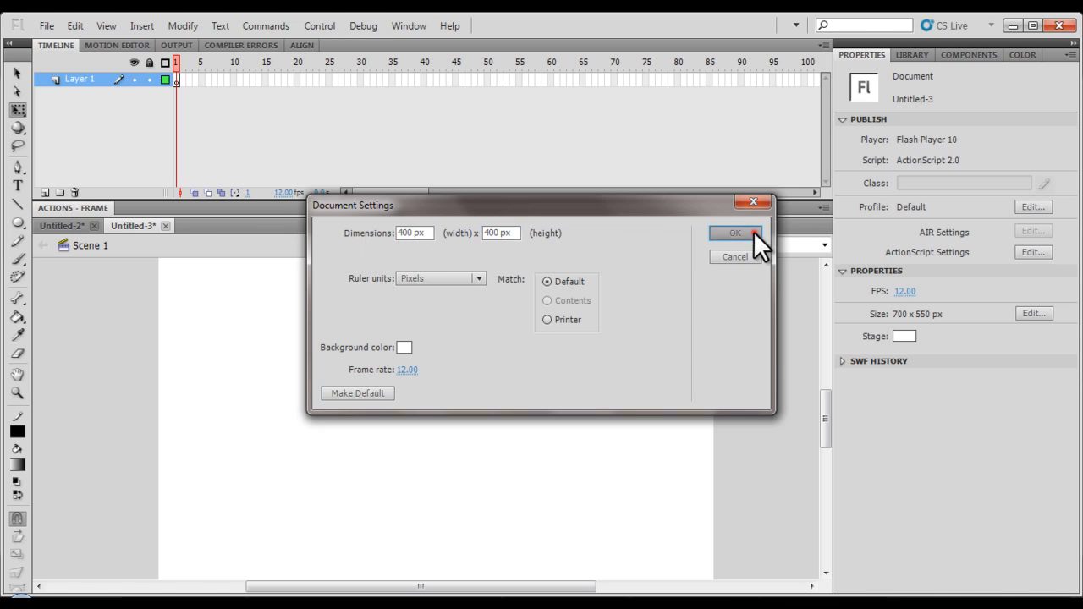
pyautogui.click(735, 233)
pyautogui.moveTo(825, 415); pyautogui.dragTo(825, 405)
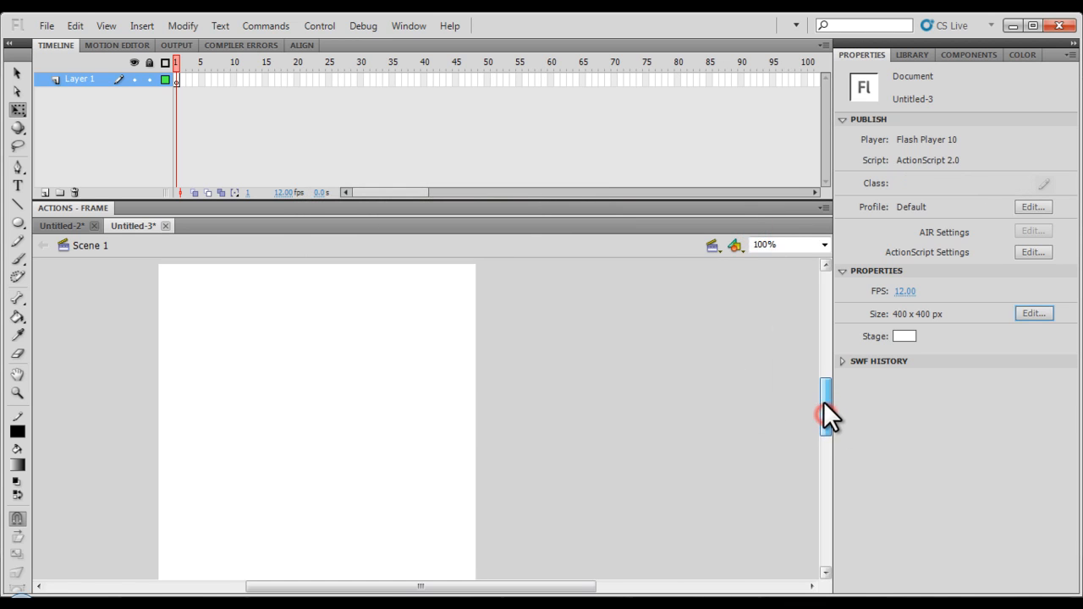
pyautogui.moveTo(448, 586); pyautogui.dragTo(408, 585)
pyautogui.moveTo(824, 401); pyautogui.dragTo(824, 400)
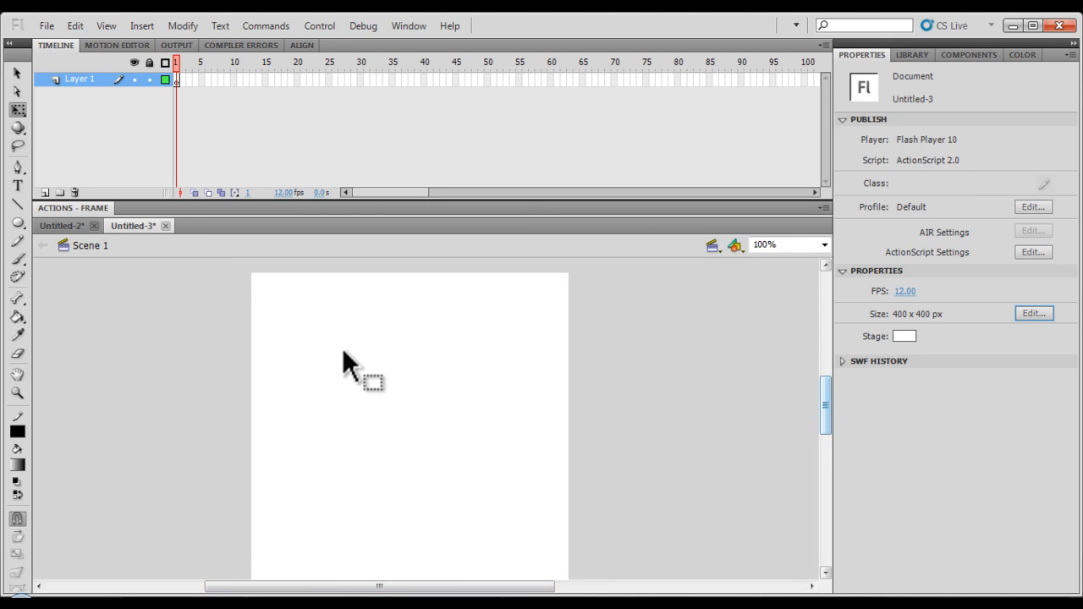
# - Import the pictures 002.jpg, 003.jpg, 007.jpg and 008.jpg from the Stage folder into the library
pyautogui.click(47, 27)
pyautogui.moveTo(135, 266)
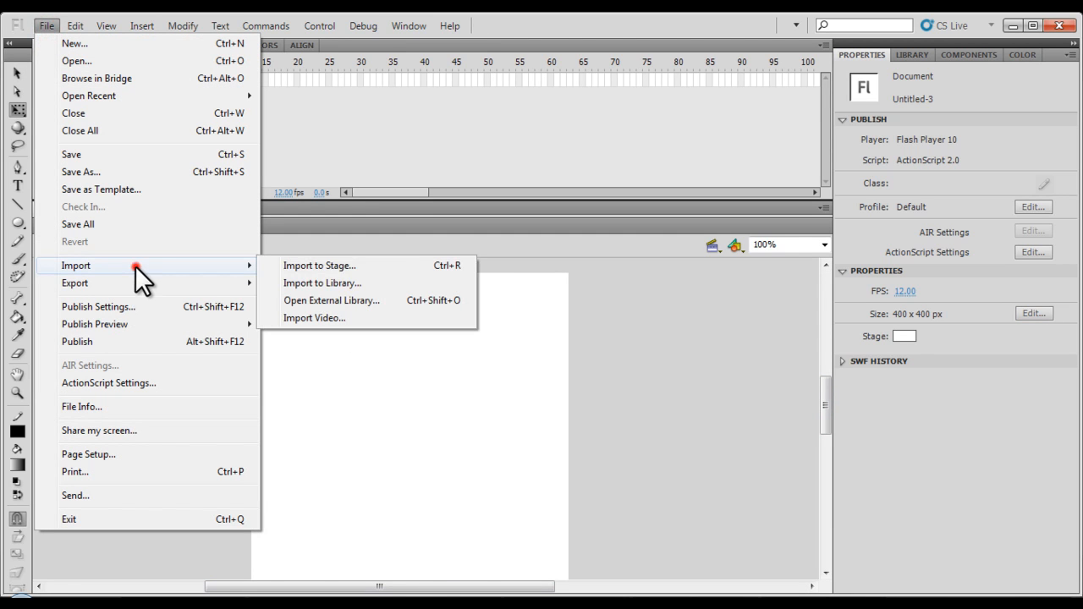
pyautogui.click(326, 282)
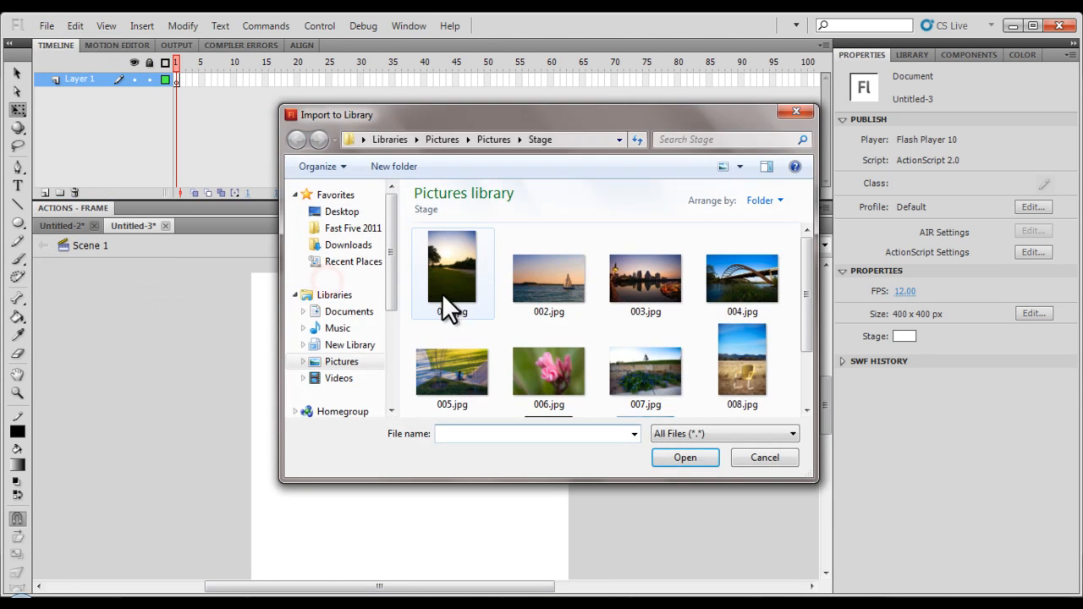
pyautogui.click(736, 375)
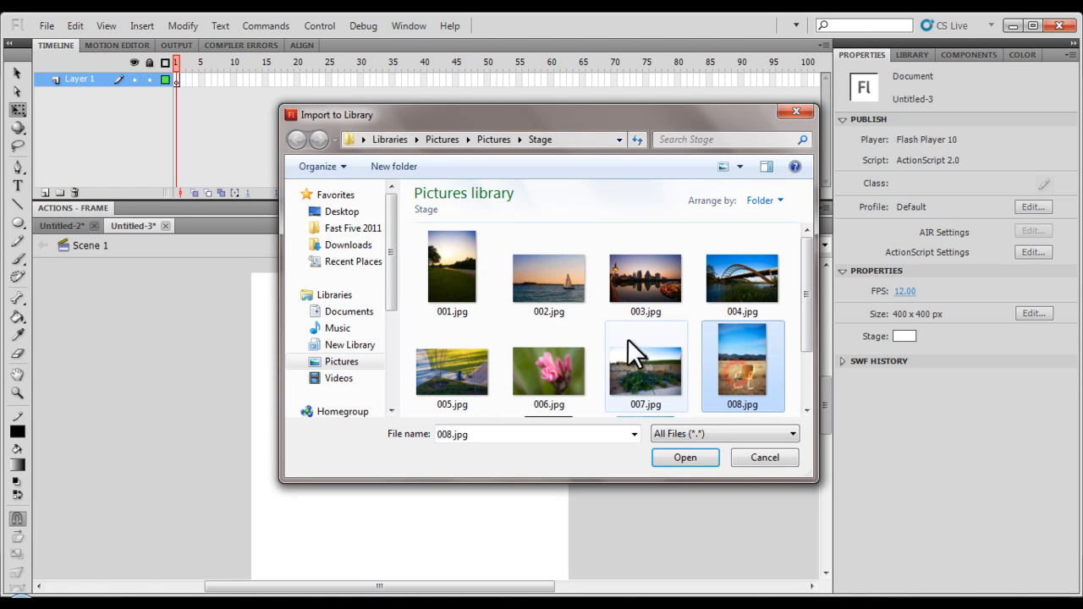
pyautogui.keyDown('ctrl'); pyautogui.click(548, 279); pyautogui.keyUp('ctrl')
pyautogui.keyDown('ctrl'); pyautogui.click(647, 306); pyautogui.keyUp('ctrl')
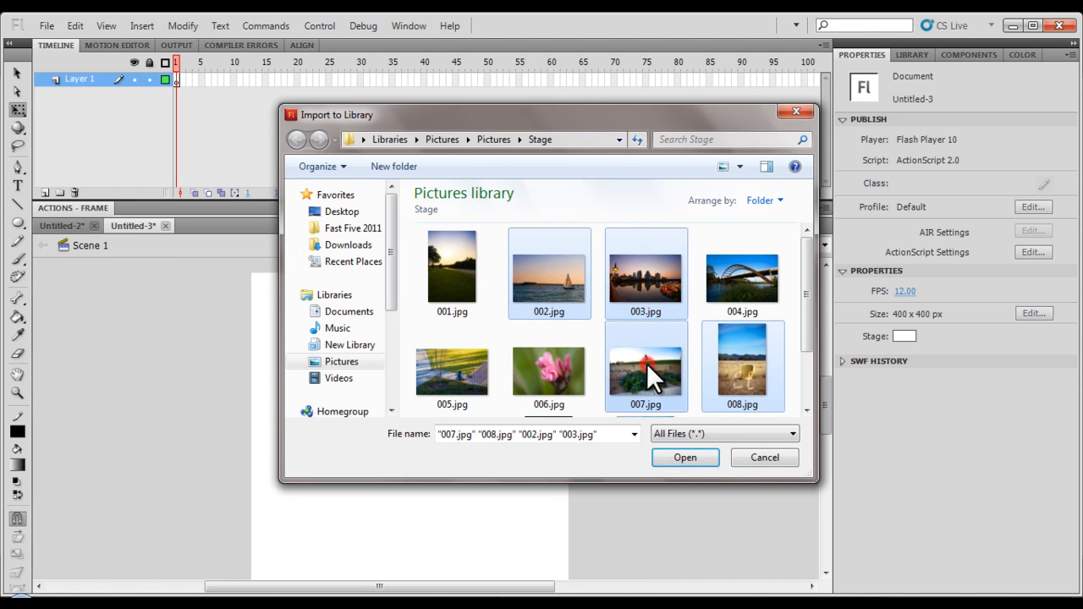
pyautogui.click(677, 458)
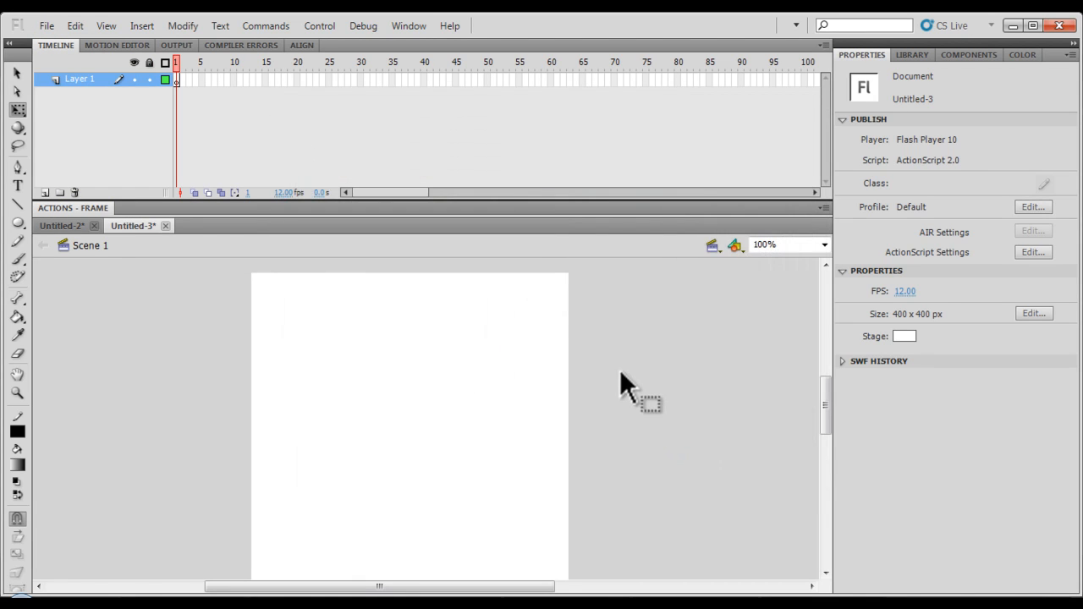
# - Place 002.jpg from the library on the stage in frame 1 of Layer 1
pyautogui.click(912, 54)
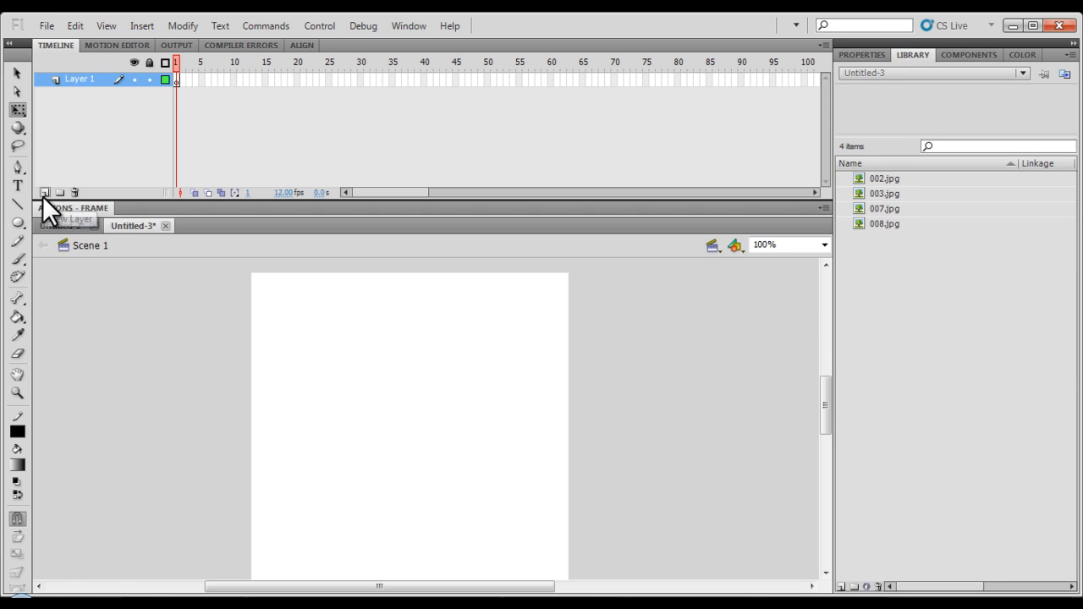
pyautogui.click(176, 80)
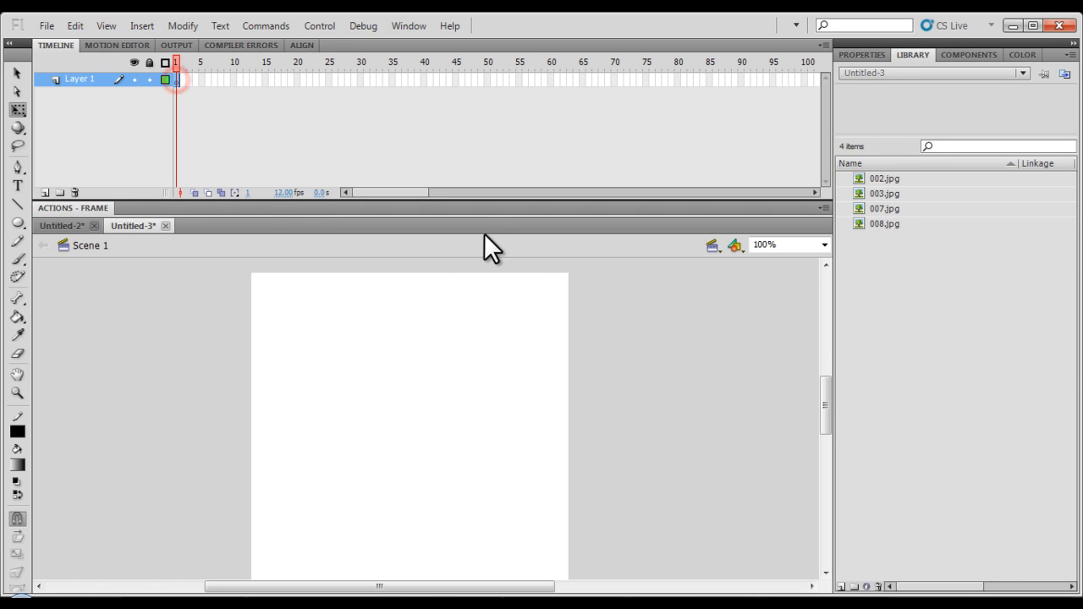
pyautogui.click(861, 177)
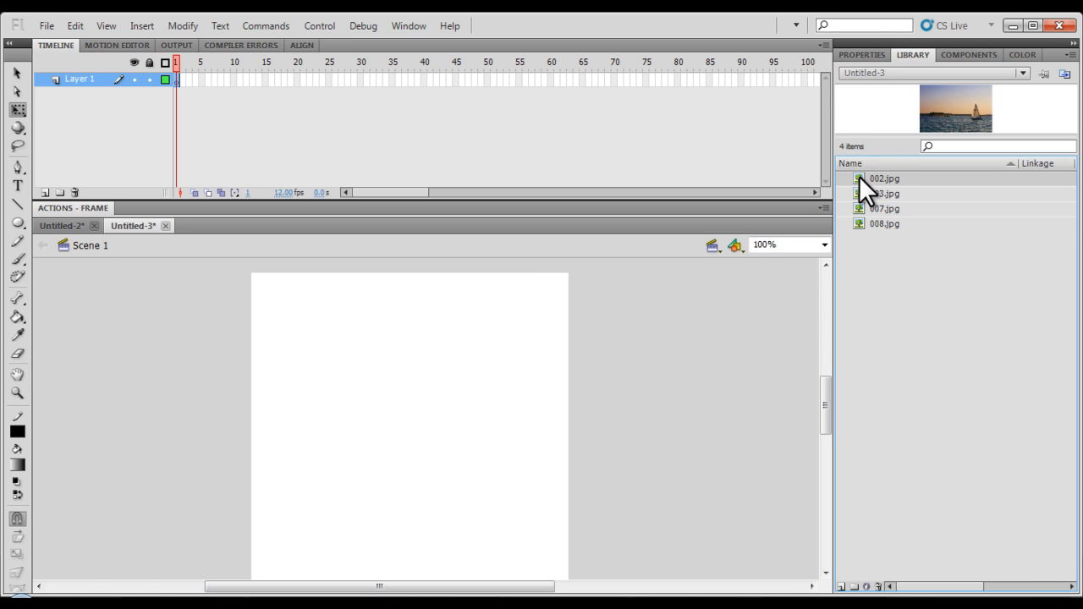
pyautogui.moveTo(860, 176); pyautogui.dragTo(423, 464)
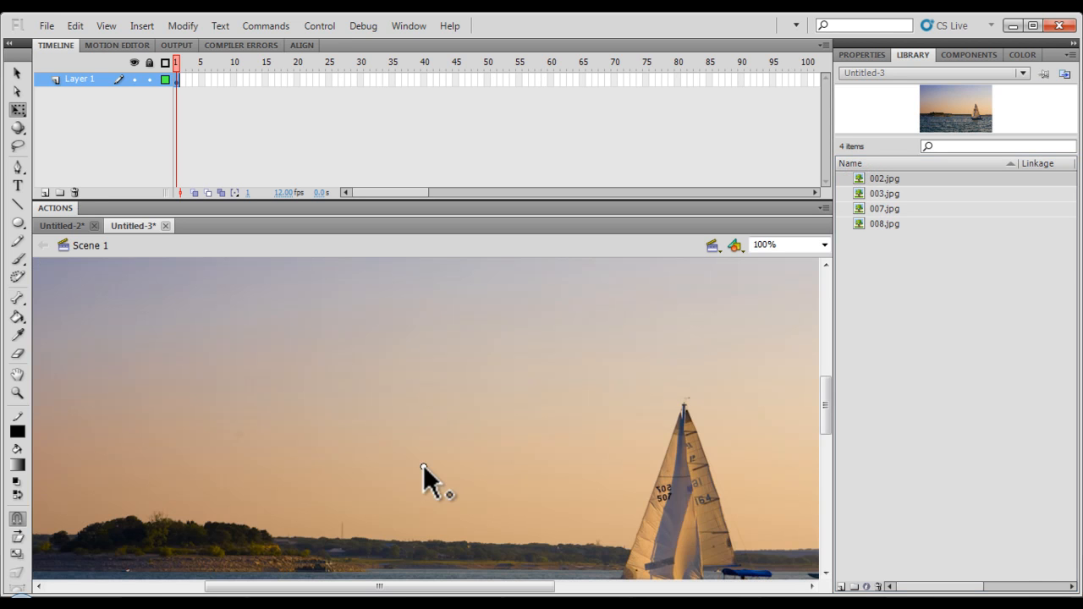
# - Match the sailboat picture's width and height to the stage and center it on the stage
pyautogui.click(305, 46)
pyautogui.click(58, 156)
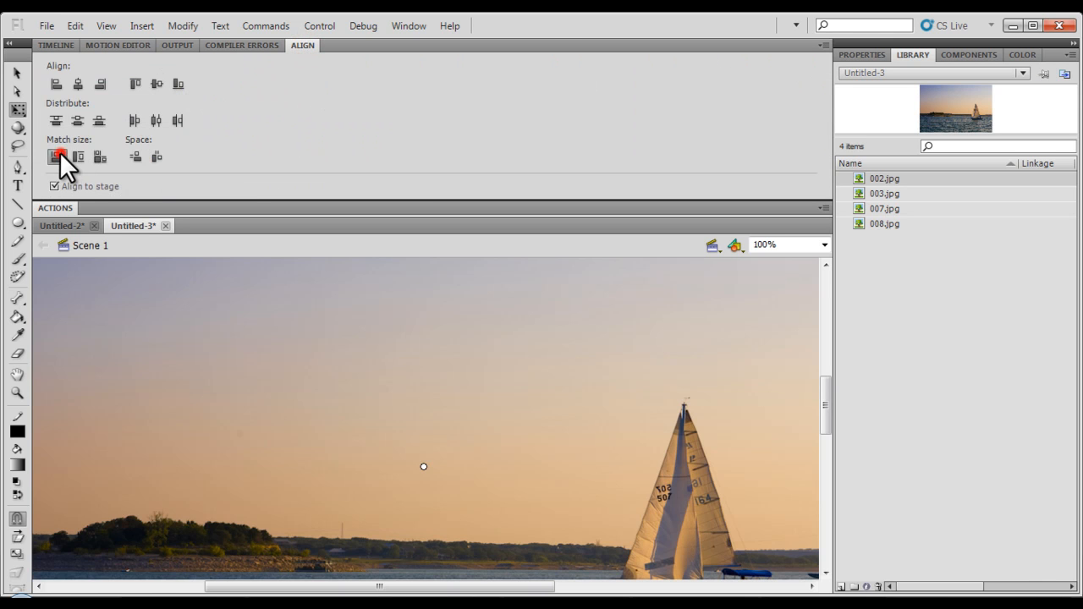
pyautogui.click(78, 157)
pyautogui.click(100, 157)
pyautogui.click(135, 156)
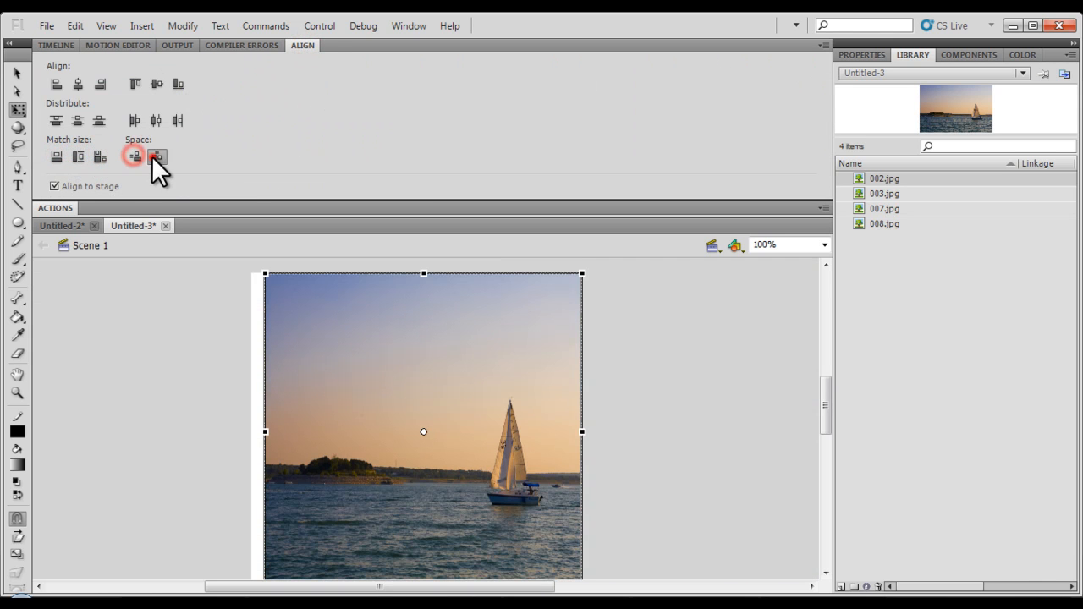
pyautogui.click(154, 156)
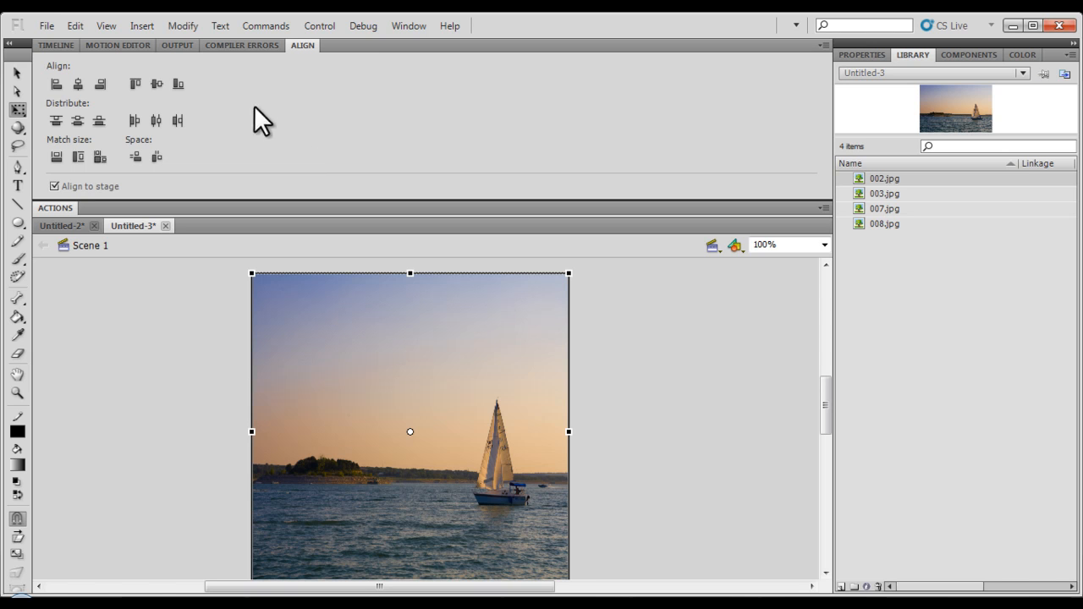
# - Add three new layers above Layer 1 in the timeline
pyautogui.click(58, 46)
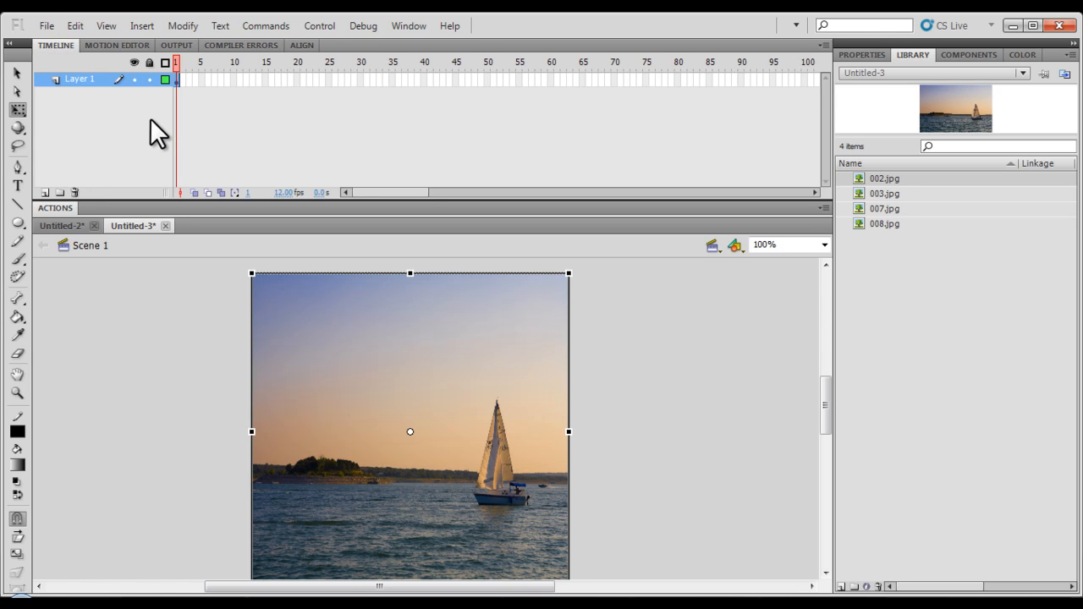
pyautogui.click(45, 191)
pyautogui.click(44, 191)
pyautogui.click(45, 191)
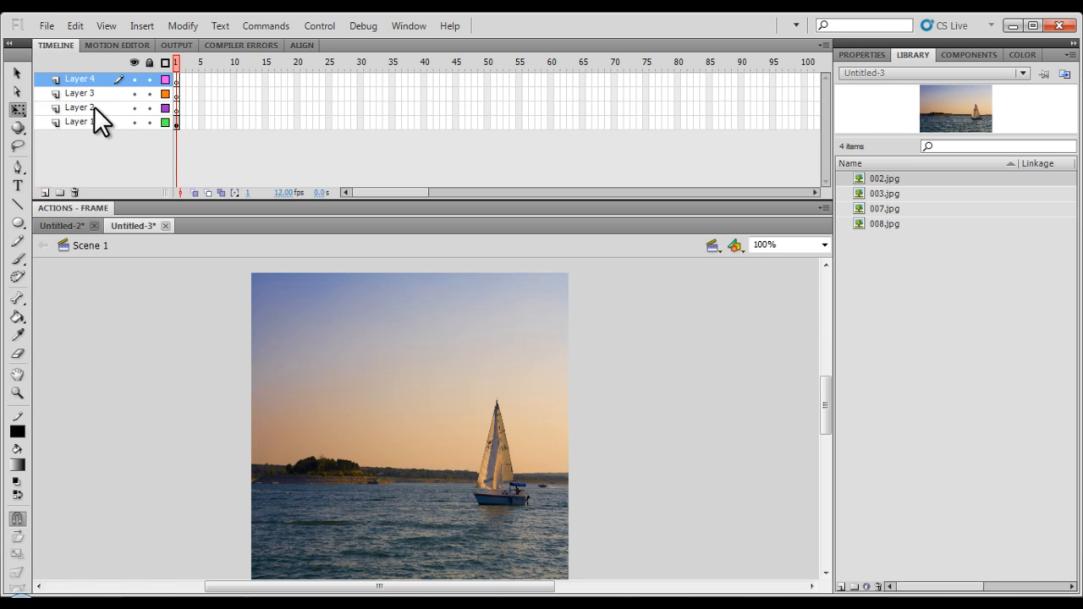
# - Place 003.jpg from the library on the stage in frame 1 of Layer 2
pyautogui.click(176, 109)
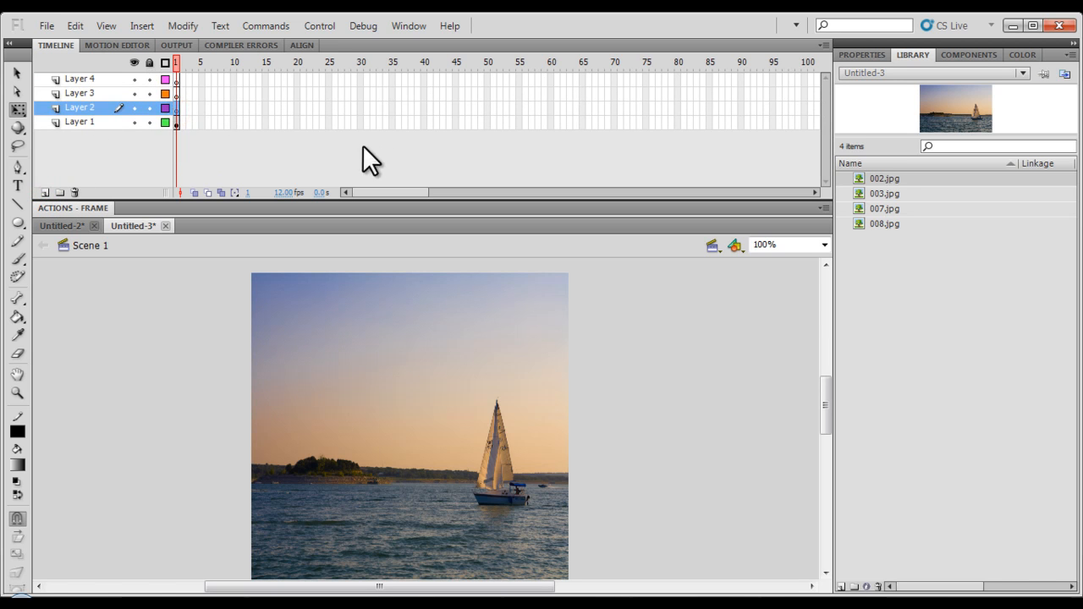
pyautogui.click(855, 193)
pyautogui.moveTo(865, 194); pyautogui.dragTo(455, 445)
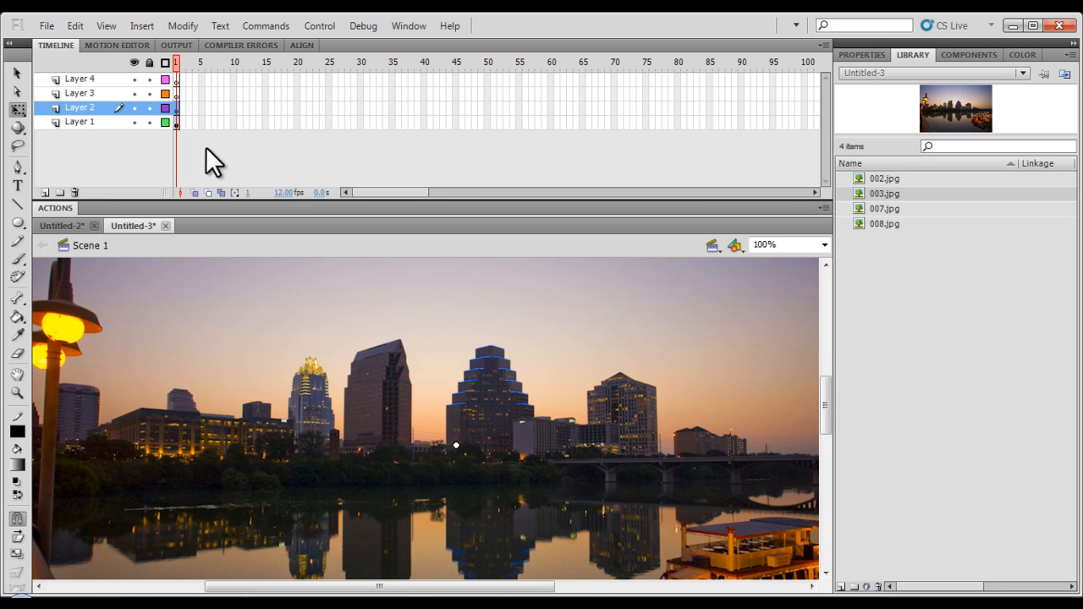
# - Match the city skyline picture's width and height to the stage and center it on the stage
pyautogui.click(303, 45)
pyautogui.click(56, 157)
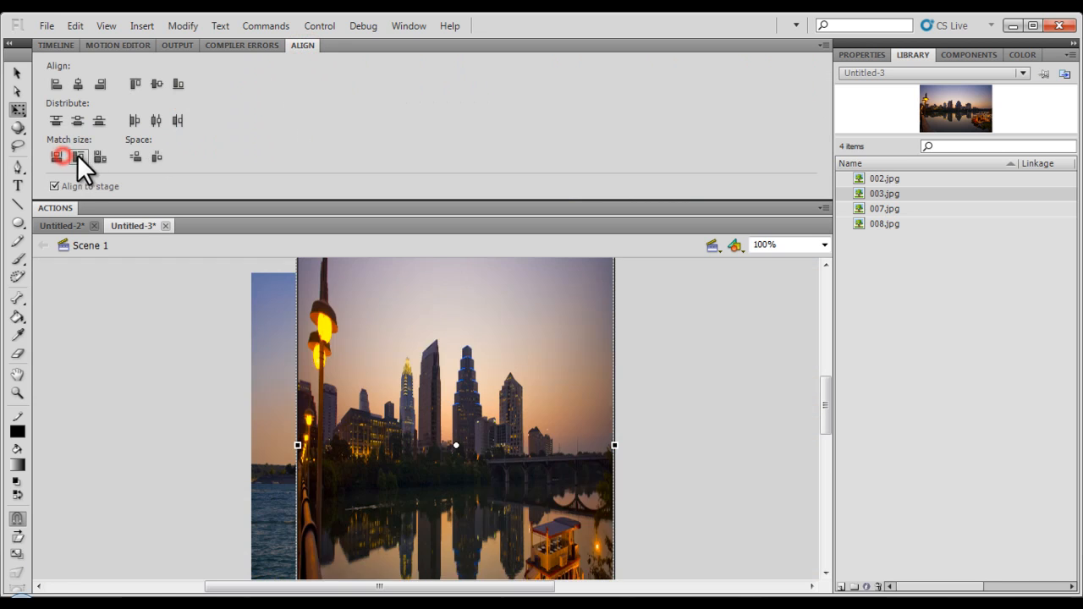
pyautogui.click(78, 157)
pyautogui.click(100, 156)
pyautogui.click(135, 156)
pyautogui.click(154, 157)
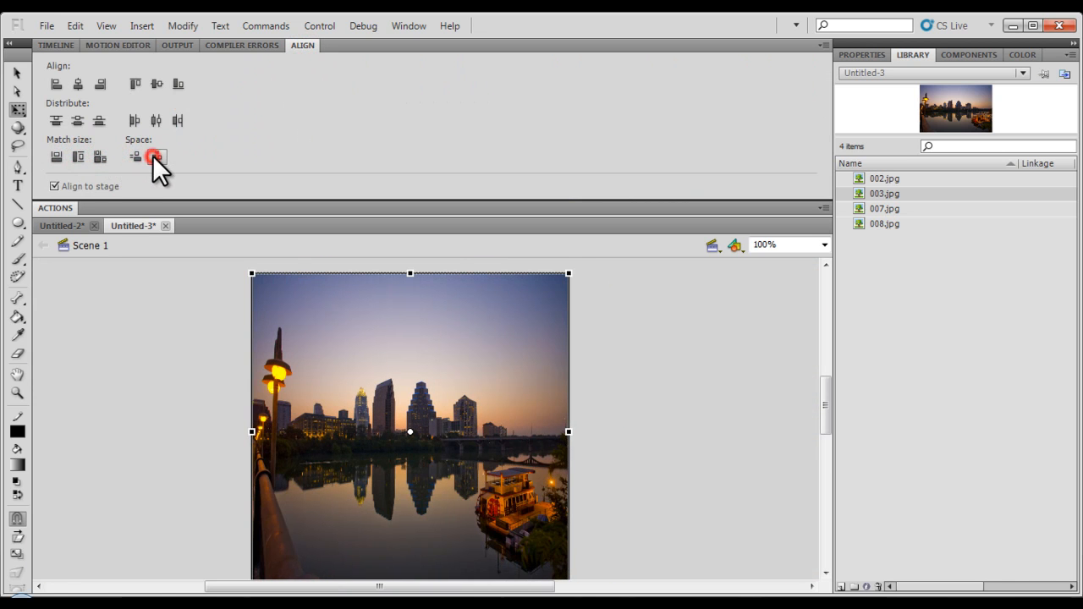
# - Place 007.jpg from the library on the stage in frame 1 of Layer 3
pyautogui.click(56, 45)
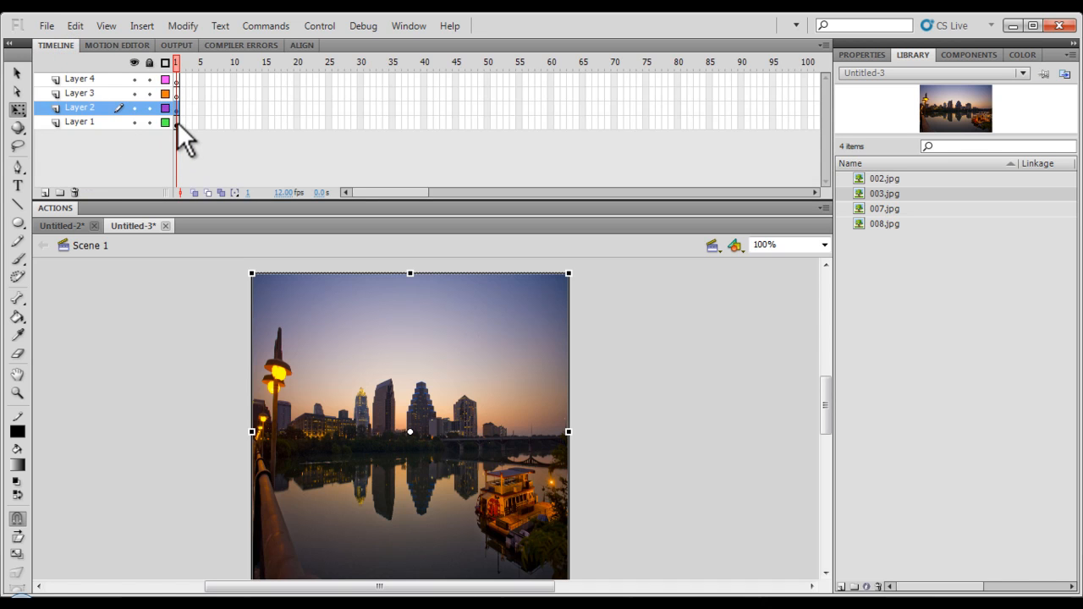
pyautogui.moveTo(176, 108); pyautogui.dragTo(176, 96)
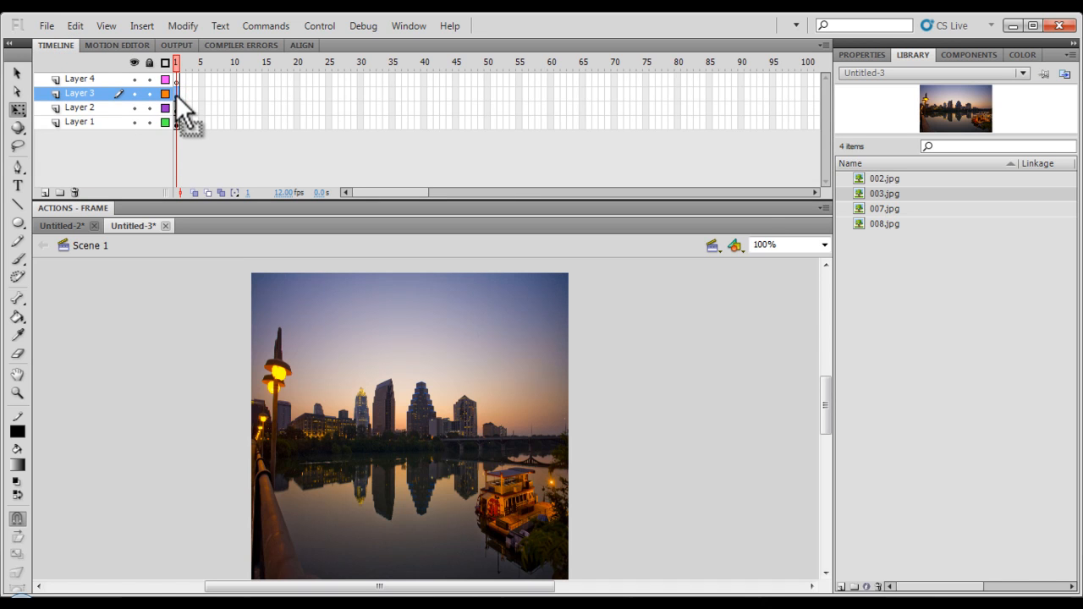
pyautogui.click(858, 208)
pyautogui.moveTo(855, 208); pyautogui.dragTo(480, 406)
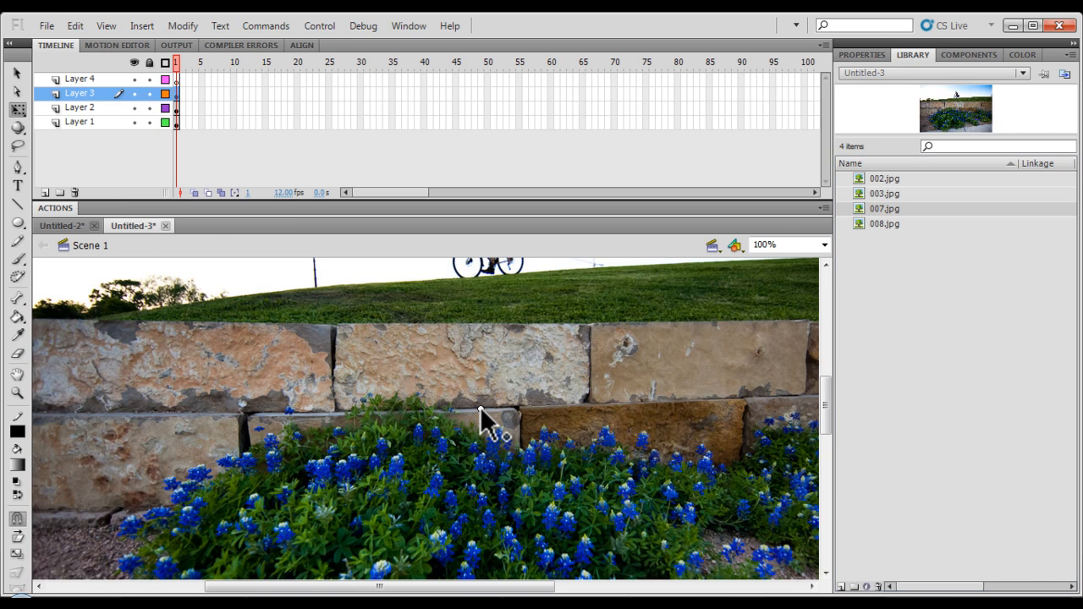
# - Match the cyclist and flowers picture's width and height to the stage and center it on the stage
pyautogui.click(302, 45)
pyautogui.click(55, 156)
pyautogui.click(78, 157)
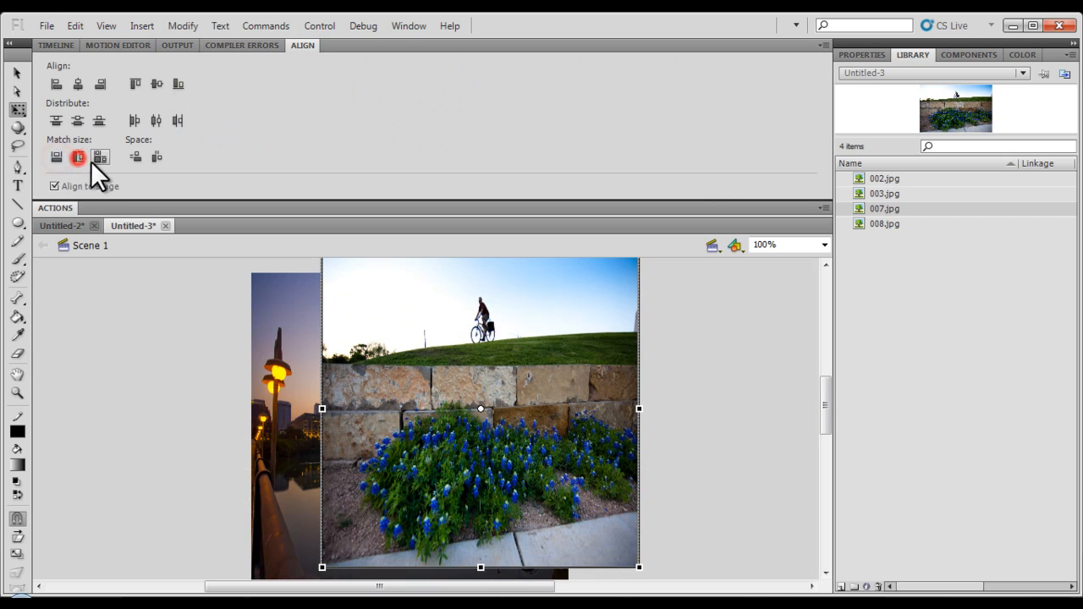
pyautogui.click(135, 157)
pyautogui.click(156, 157)
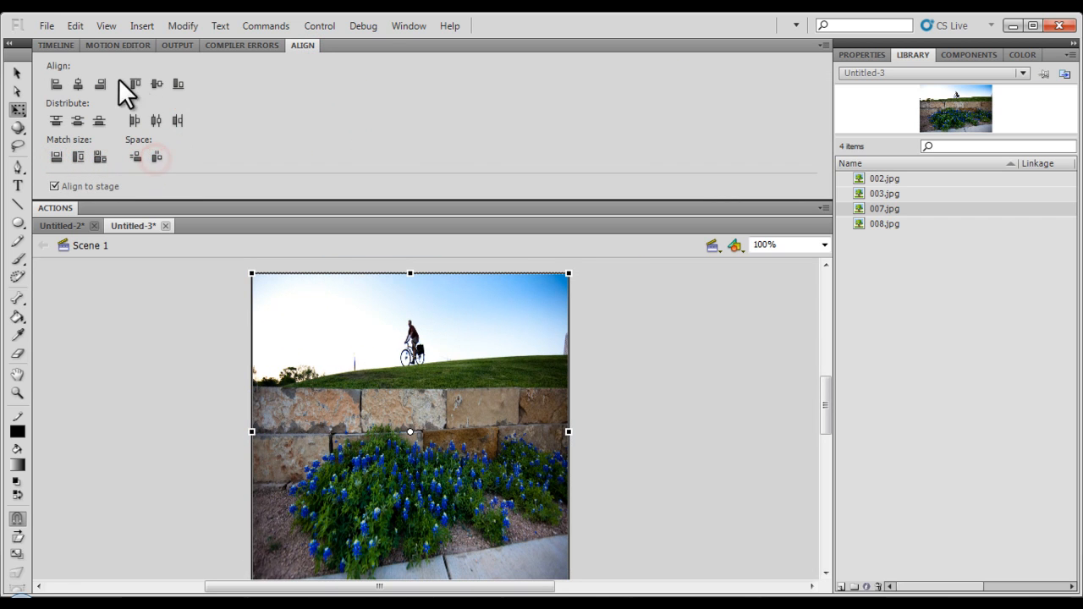
# - Place 008.jpg from the library on the stage in frame 1 of Layer 4
pyautogui.click(62, 44)
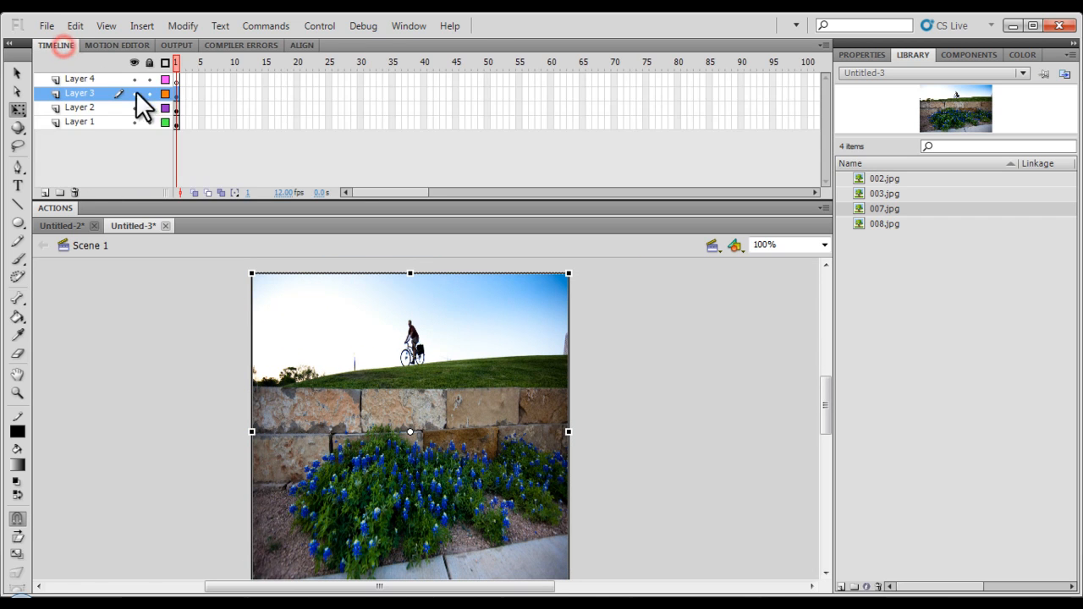
pyautogui.click(177, 79)
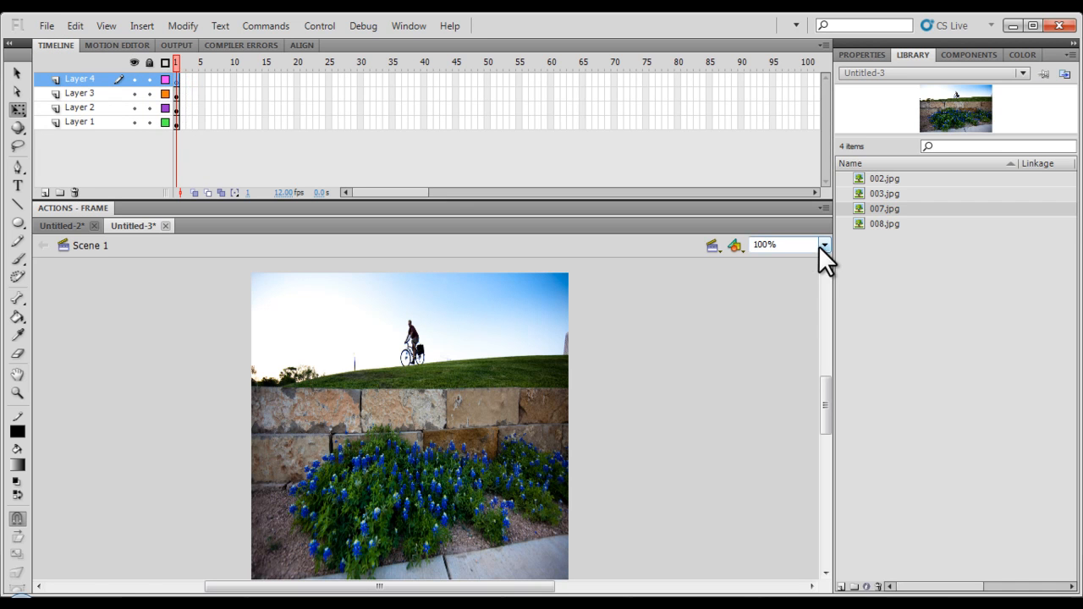
pyautogui.click(862, 223)
pyautogui.moveTo(860, 224); pyautogui.dragTo(422, 473)
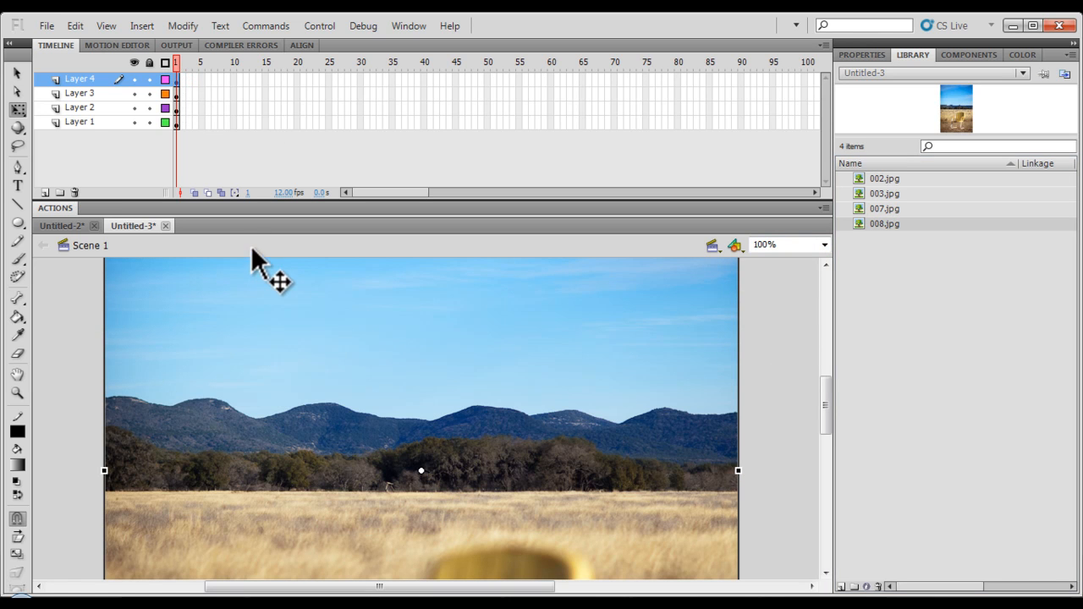
# - Match the yellow chair picture's width and height to the stage and center it on the stage
pyautogui.click(305, 44)
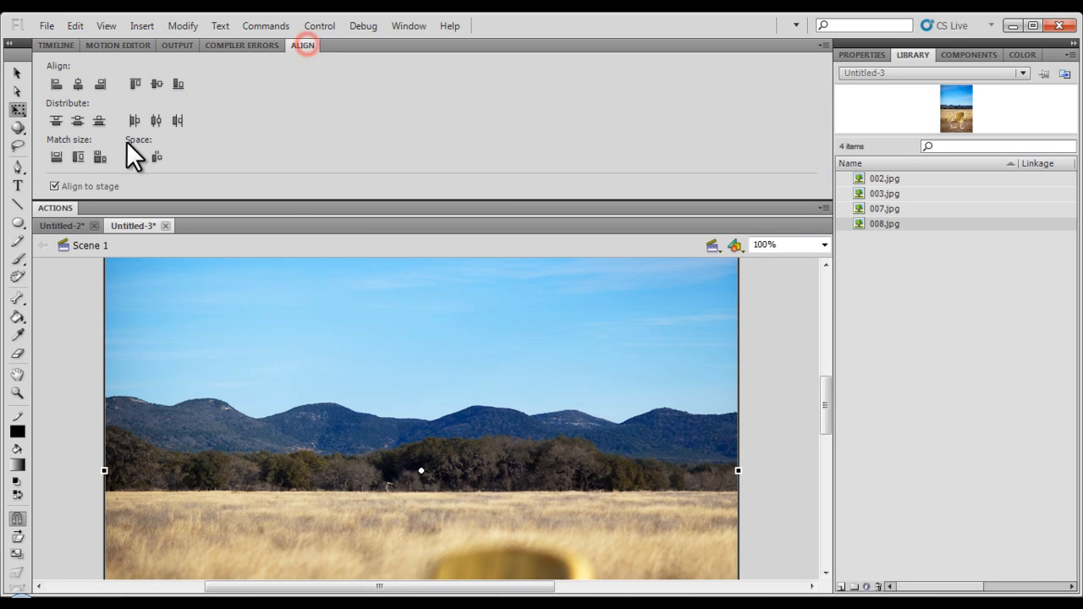
pyautogui.click(67, 156)
pyautogui.click(77, 156)
pyautogui.click(100, 155)
pyautogui.click(134, 156)
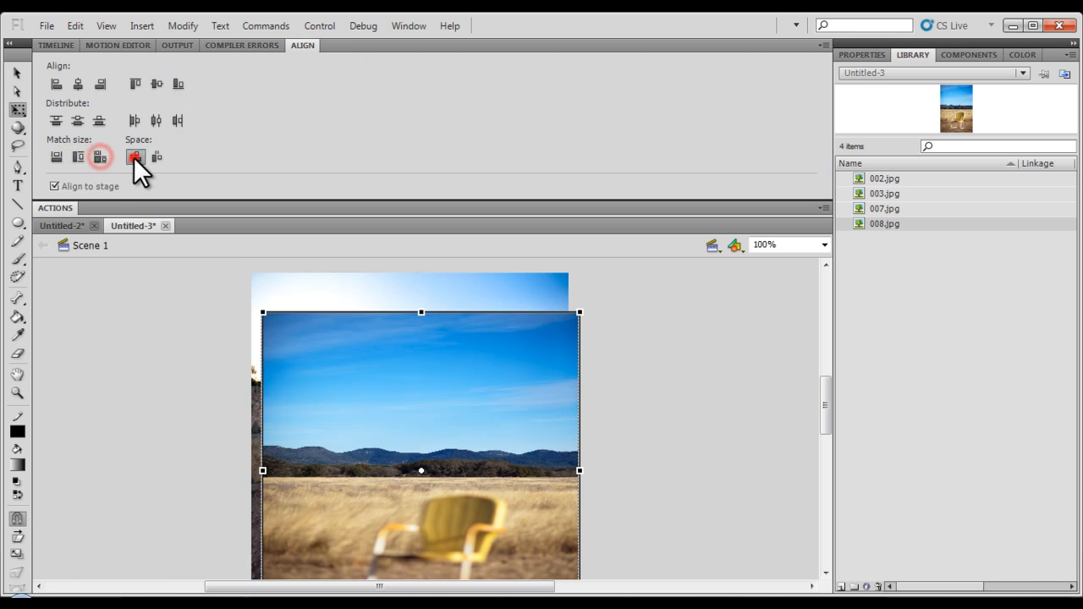
pyautogui.click(156, 156)
# - Hide Layers 2, 3 and 4 so that only Layer 1 is shown, with its frame 1 selected
pyautogui.click(60, 47)
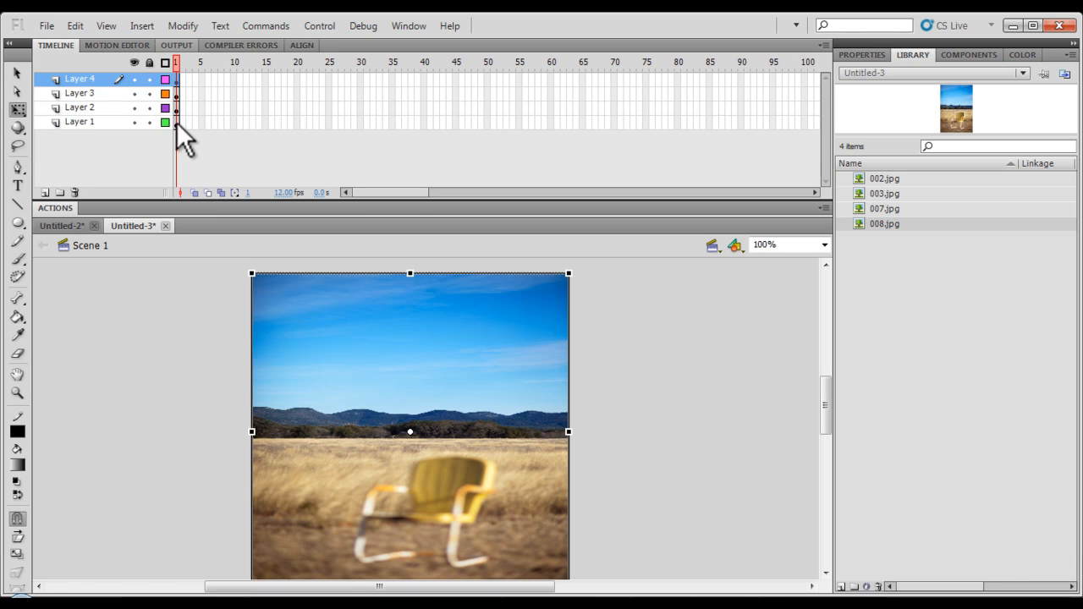
pyautogui.click(176, 122)
pyautogui.moveTo(176, 122); pyautogui.dragTo(177, 132)
pyautogui.moveTo(134, 79); pyautogui.dragTo(132, 107)
pyautogui.click(134, 120)
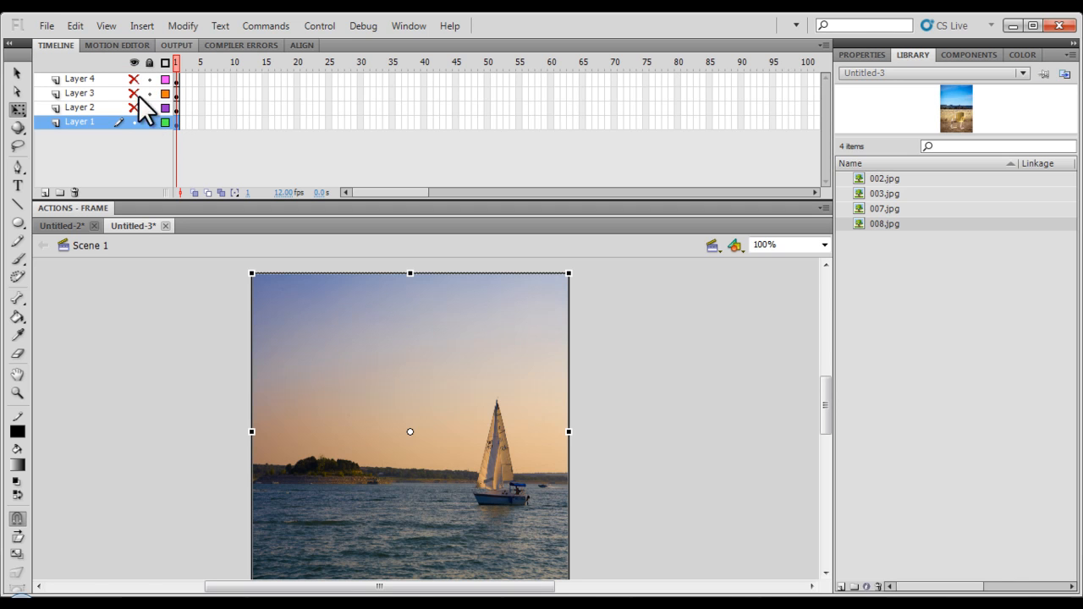
# - Convert the sailboat picture on Layer 1 to a movie clip symbol named Ship
pyautogui.click(338, 361)
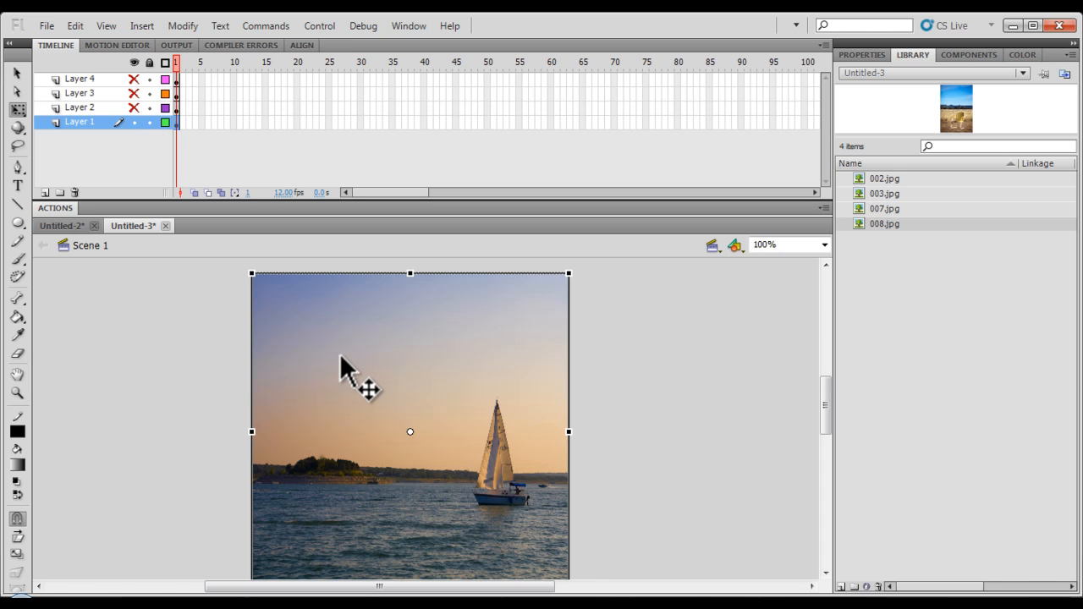
pyautogui.click(649, 389)
pyautogui.click(435, 343)
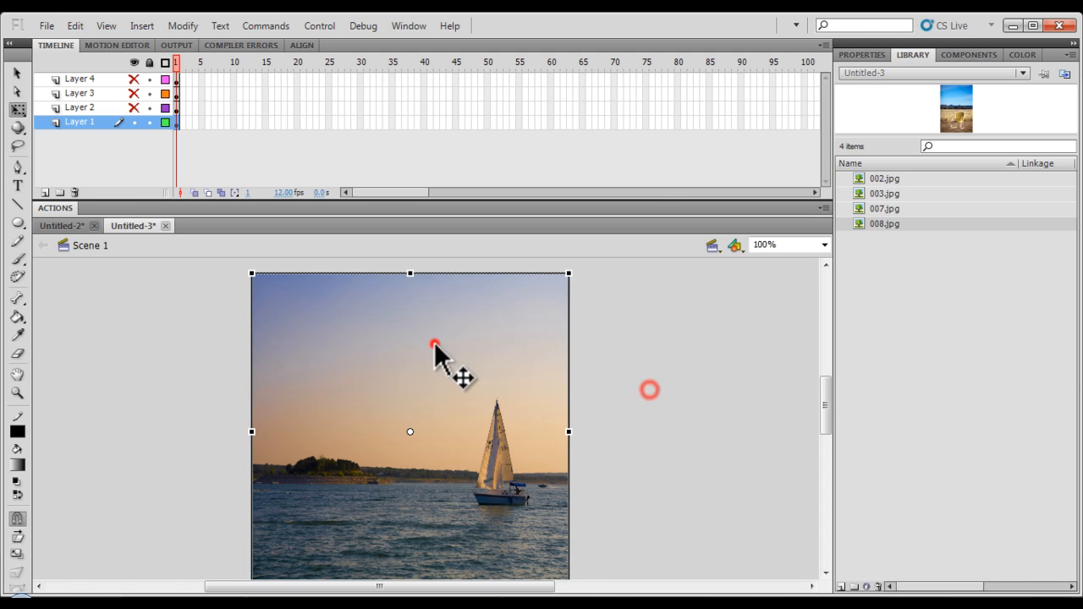
pyautogui.click(178, 25)
pyautogui.click(202, 68)
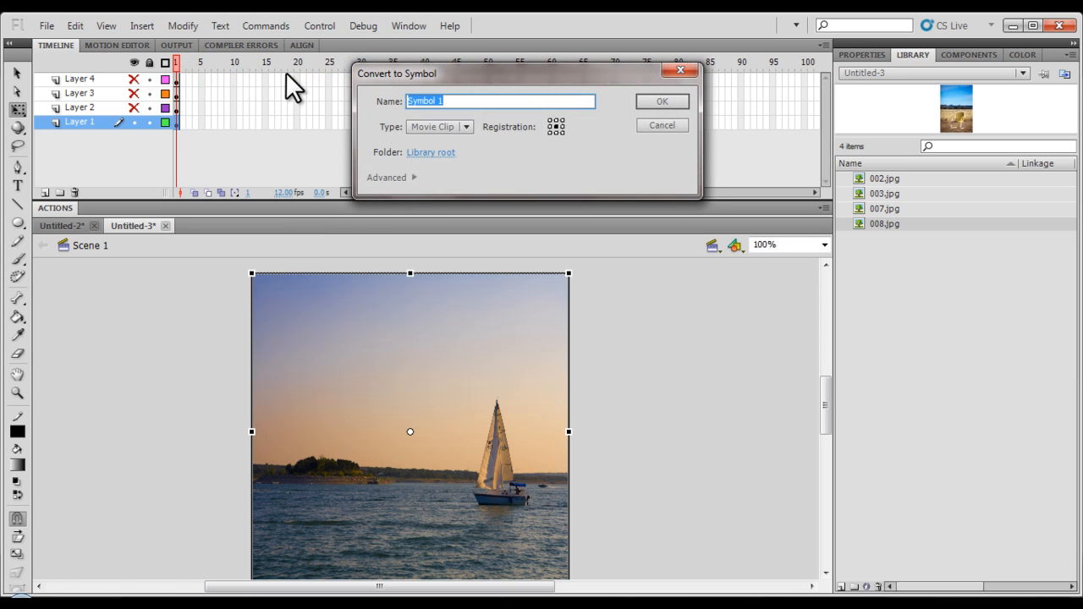
pyautogui.click(438, 127)
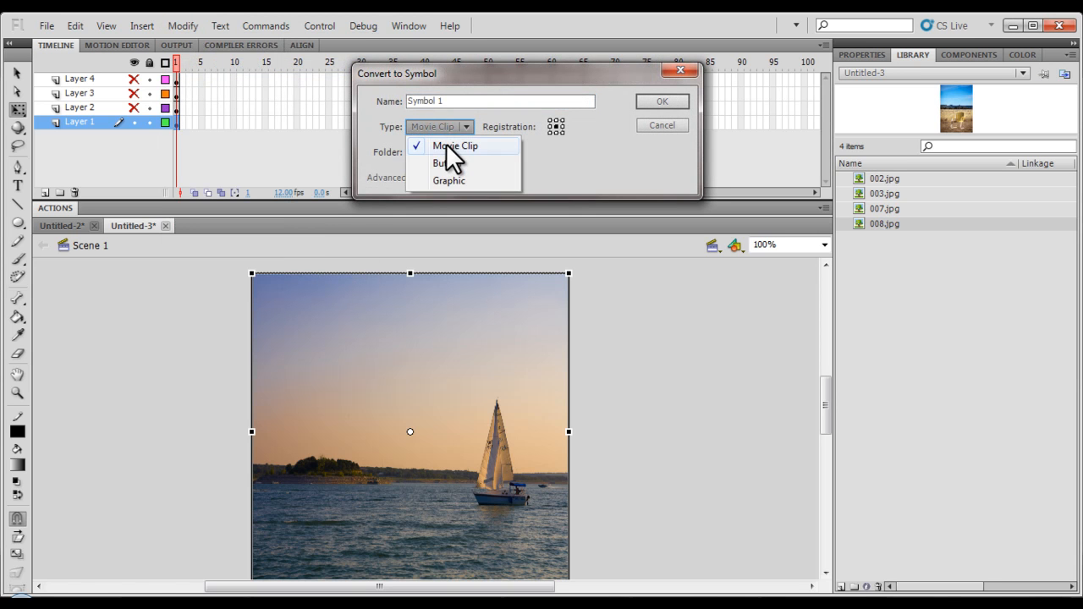
pyautogui.click(449, 101)
pyautogui.doubleClick(450, 101)
pyautogui.write('Ship')
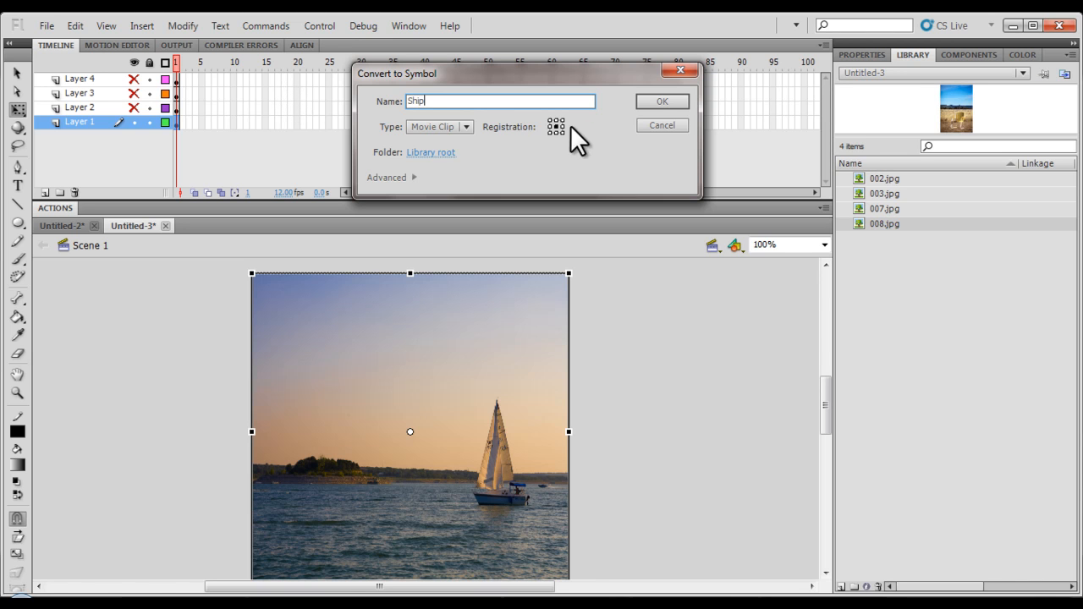
pyautogui.click(673, 100)
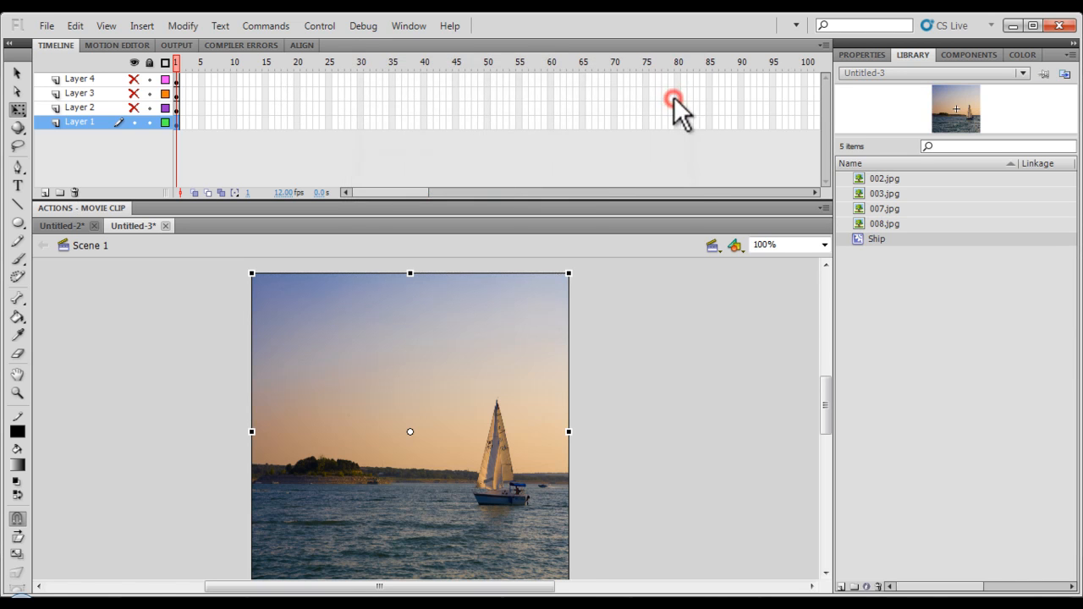
# - Show only Layer 2 and convert its city skyline picture to a movie clip symbol named Syenary
pyautogui.click(135, 122)
pyautogui.click(134, 107)
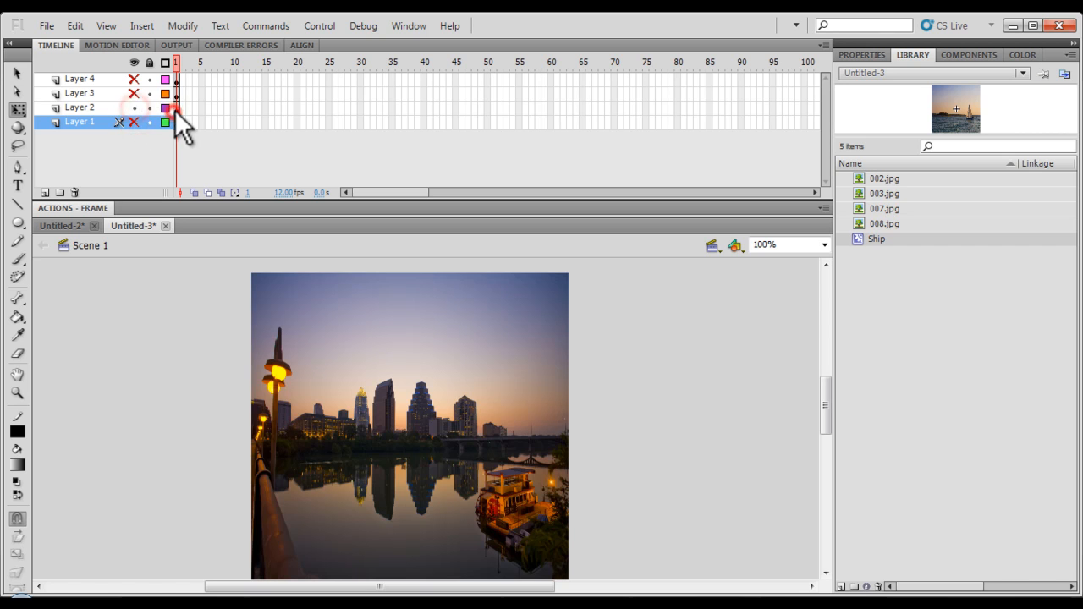
pyautogui.click(176, 110)
pyautogui.click(389, 312)
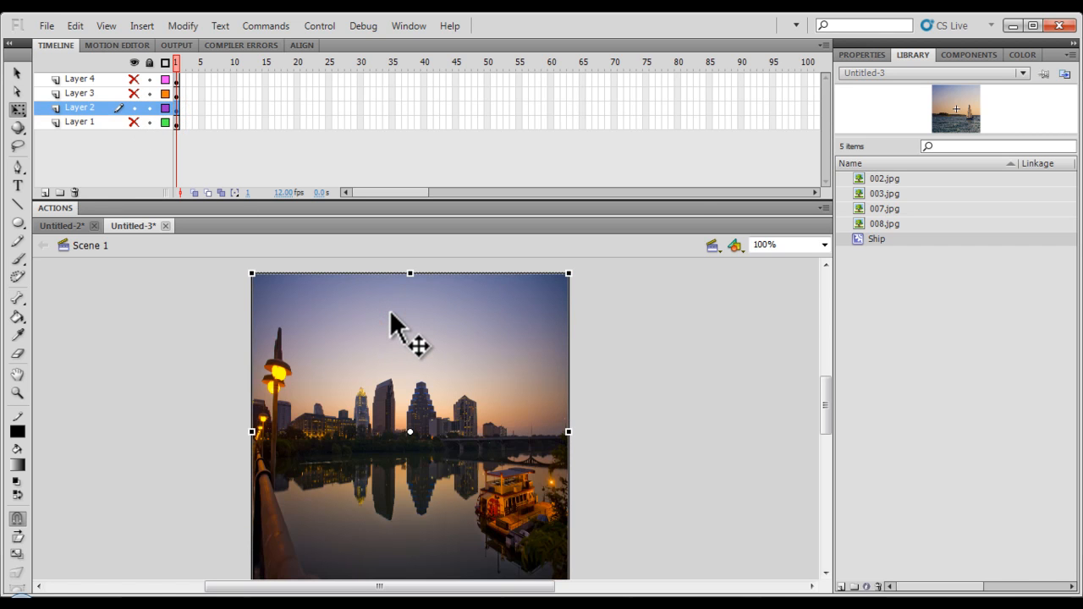
pyautogui.press('F8')
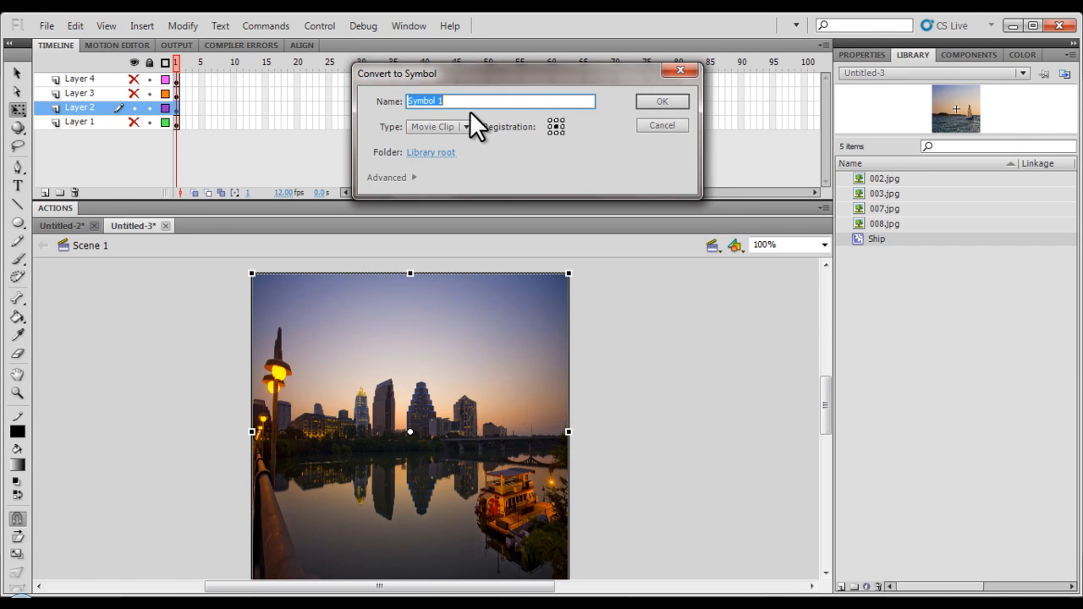
pyautogui.write('Syenary')
pyautogui.click(662, 102)
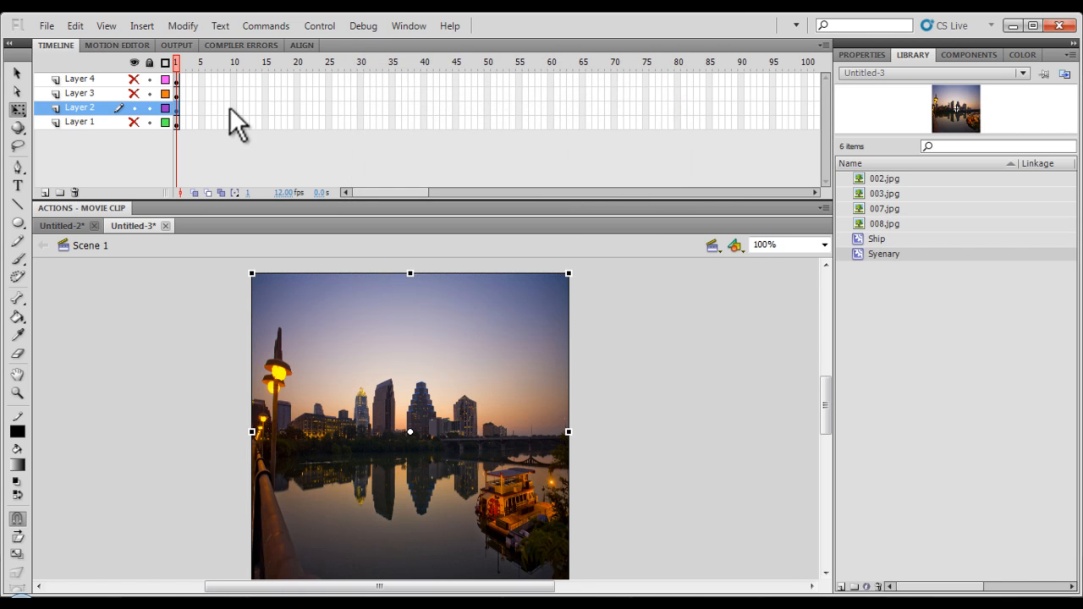
# - Show only Layer 3 and convert its cyclist and flowers picture to a movie clip symbol named Flowers
pyautogui.click(135, 105)
pyautogui.click(133, 93)
pyautogui.click(176, 94)
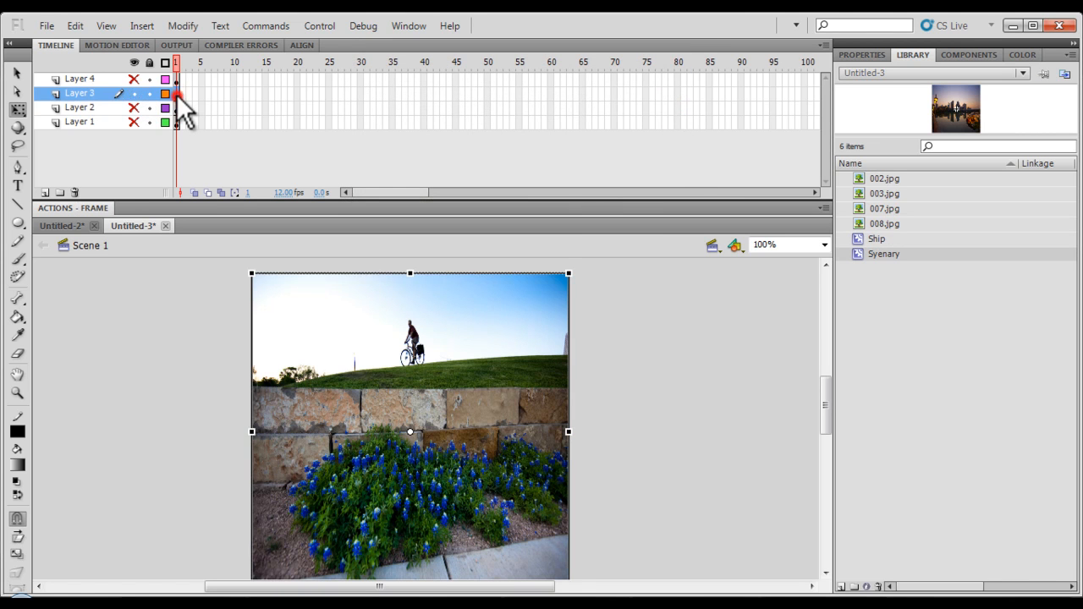
pyautogui.click(316, 312)
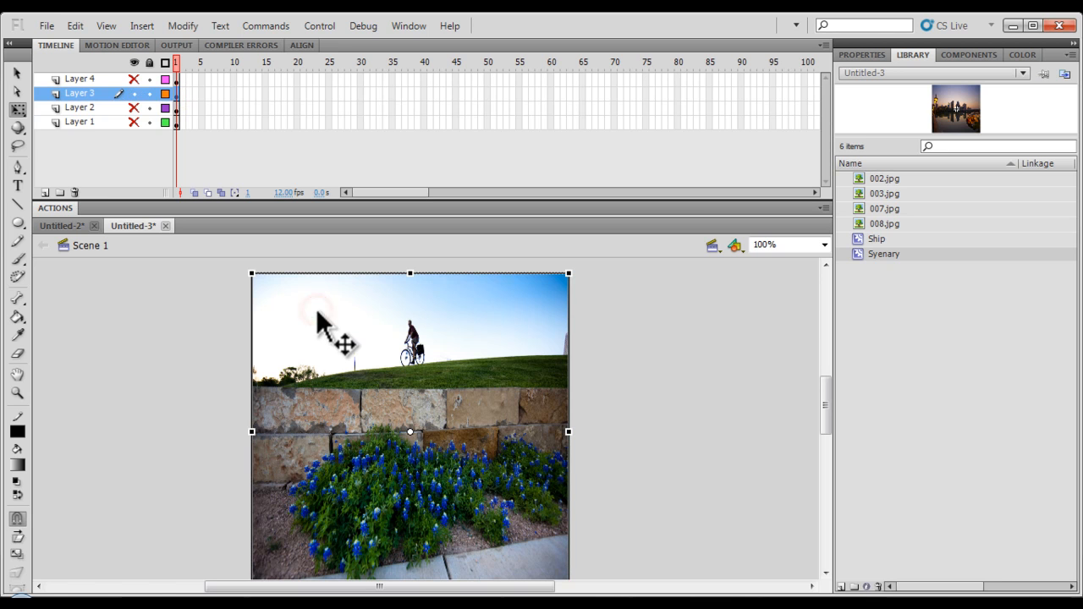
pyautogui.press('F8')
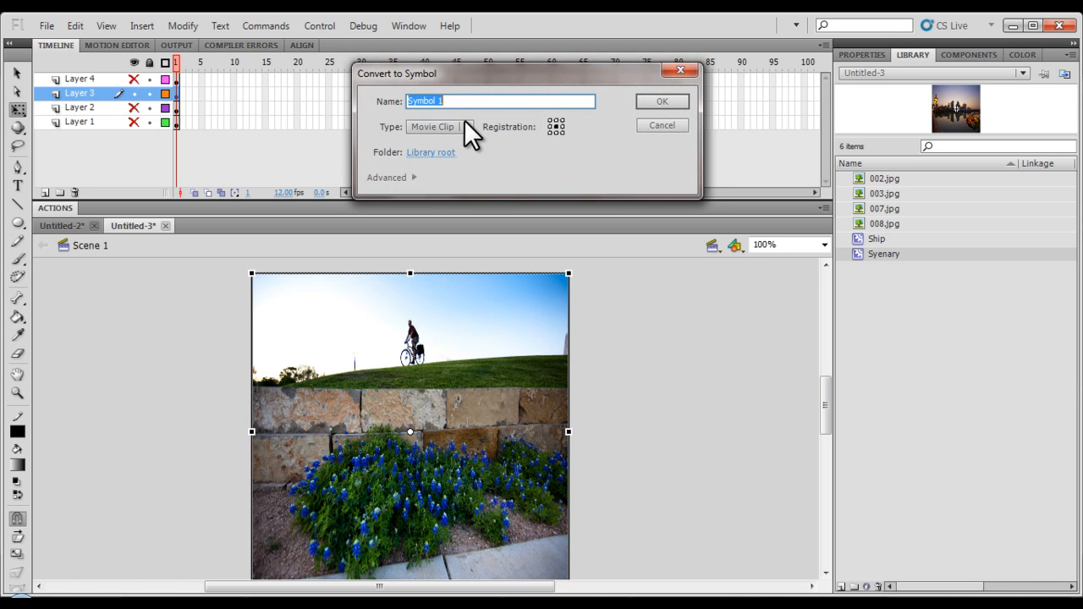
pyautogui.write('Fl')
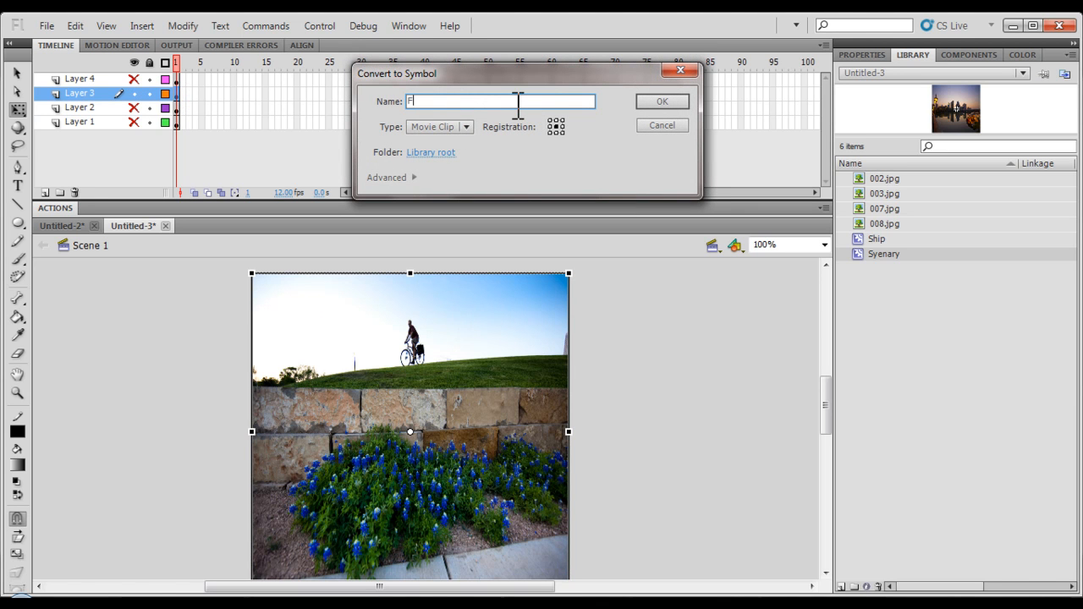
pyautogui.write('owers')
pyautogui.click(667, 102)
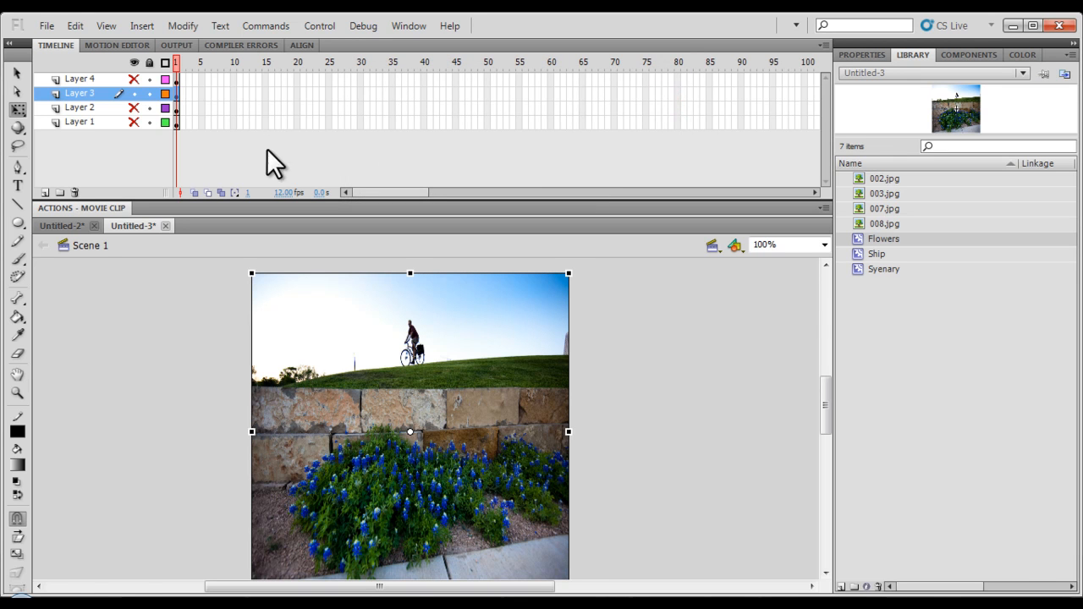
# - Show only Layer 4 and convert its yellow chair picture to a movie clip symbol named Chair
pyautogui.click(134, 92)
pyautogui.click(134, 79)
pyautogui.click(354, 322)
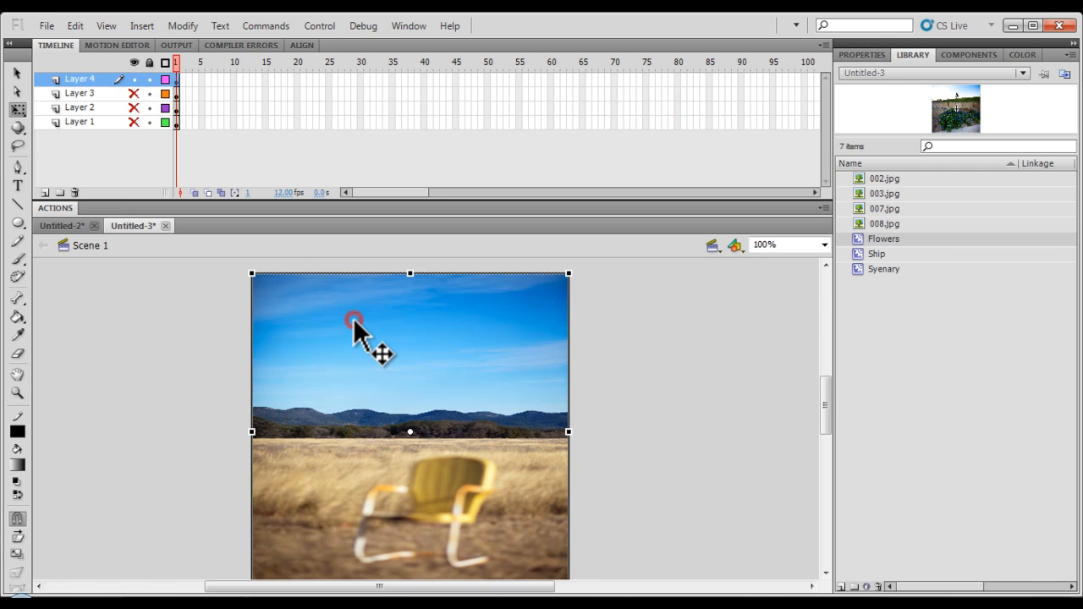
pyautogui.press('F8')
pyautogui.moveTo(466, 102); pyautogui.dragTo(328, 103)
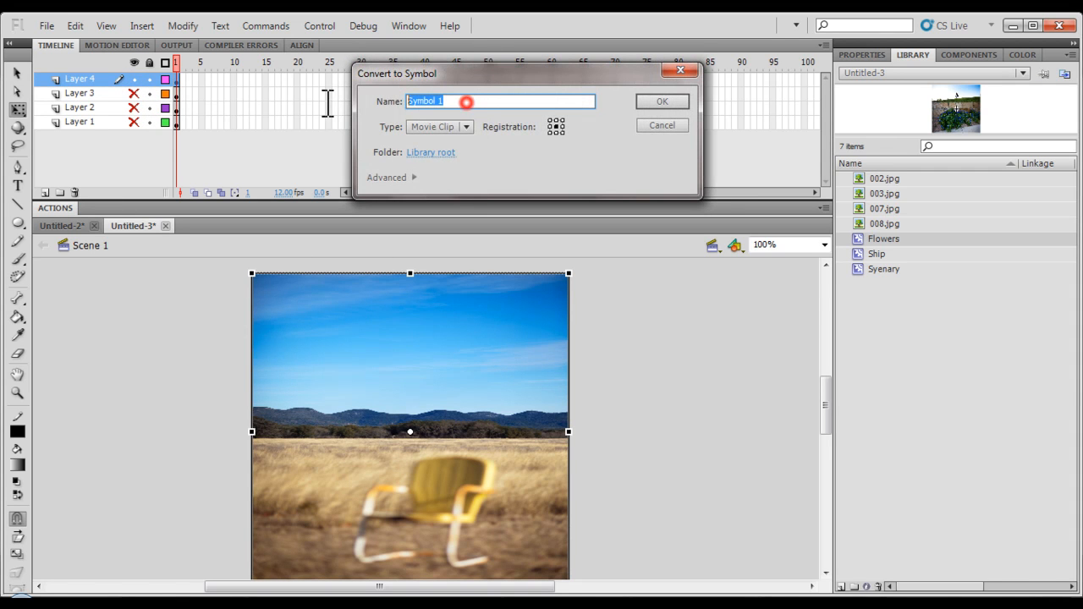
pyautogui.press('BackSpace')
pyautogui.write('Chair')
pyautogui.click(660, 101)
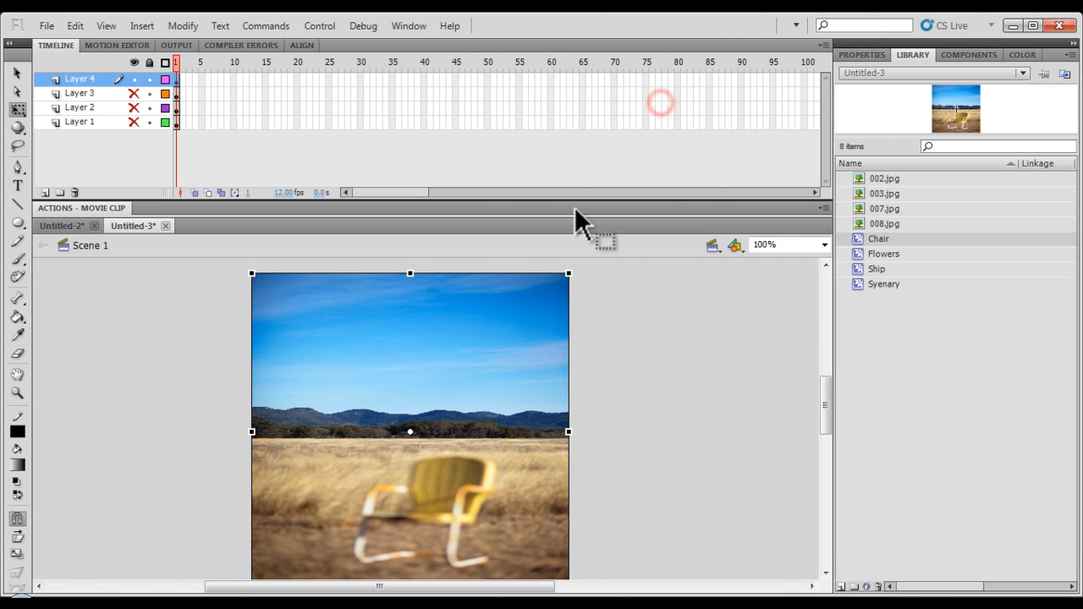
# - Unhide Layers 1, 2 and 3 and insert keyframes at frames 25 and 35 of Layer 1
pyautogui.moveTo(133, 94); pyautogui.dragTo(131, 141)
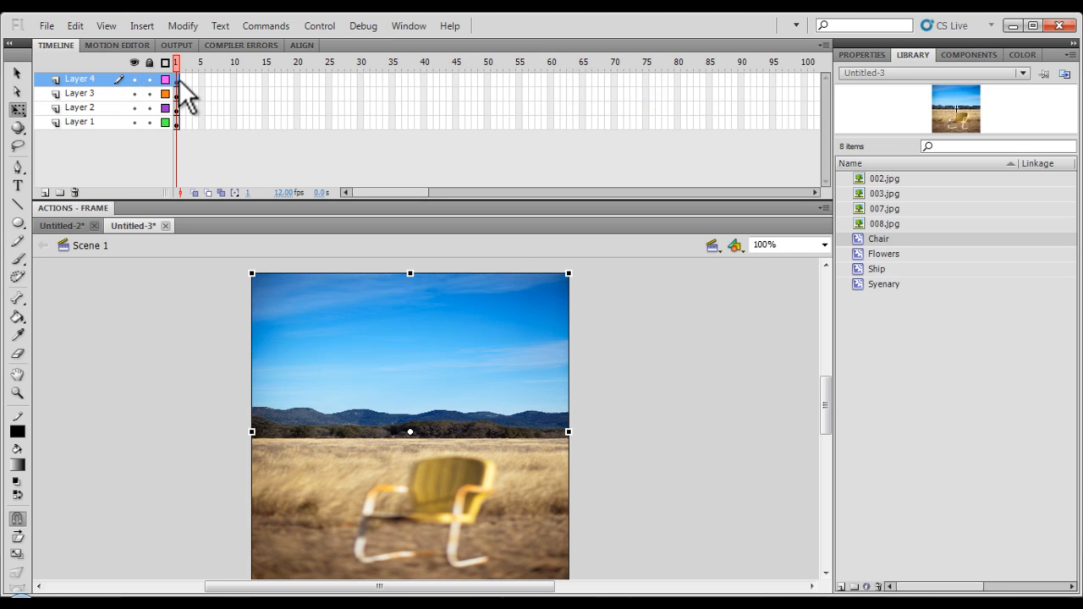
pyautogui.click(178, 122)
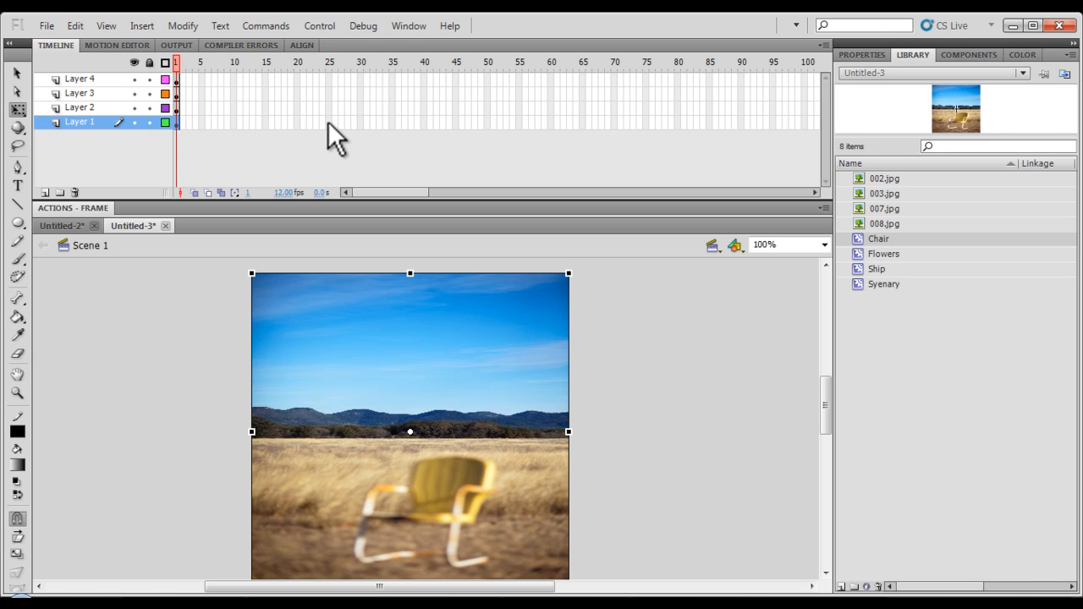
pyautogui.click(297, 122)
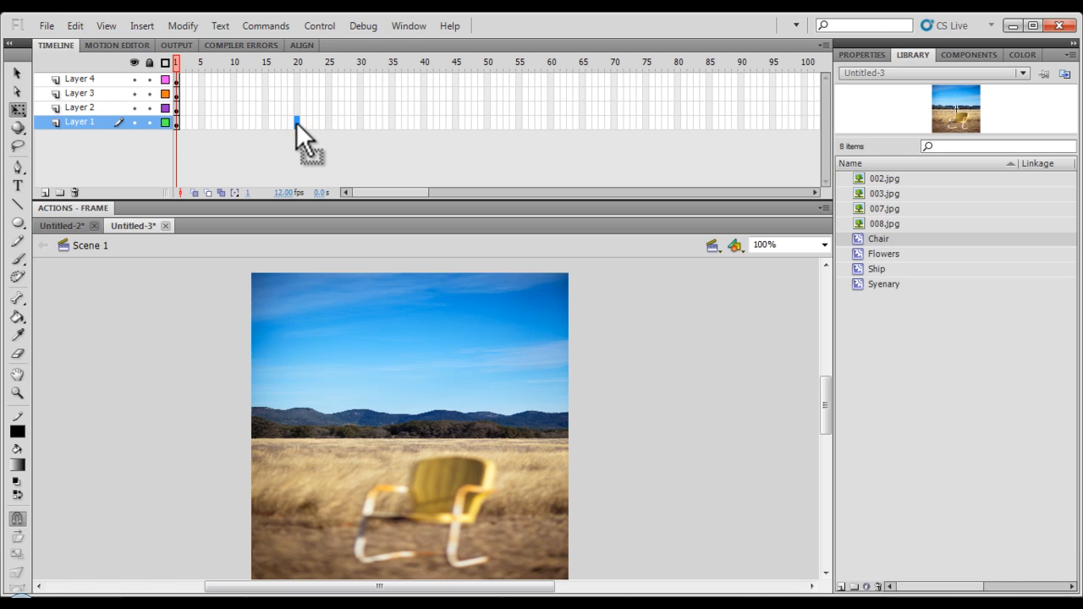
pyautogui.rightClick(327, 122)
pyautogui.click(368, 234)
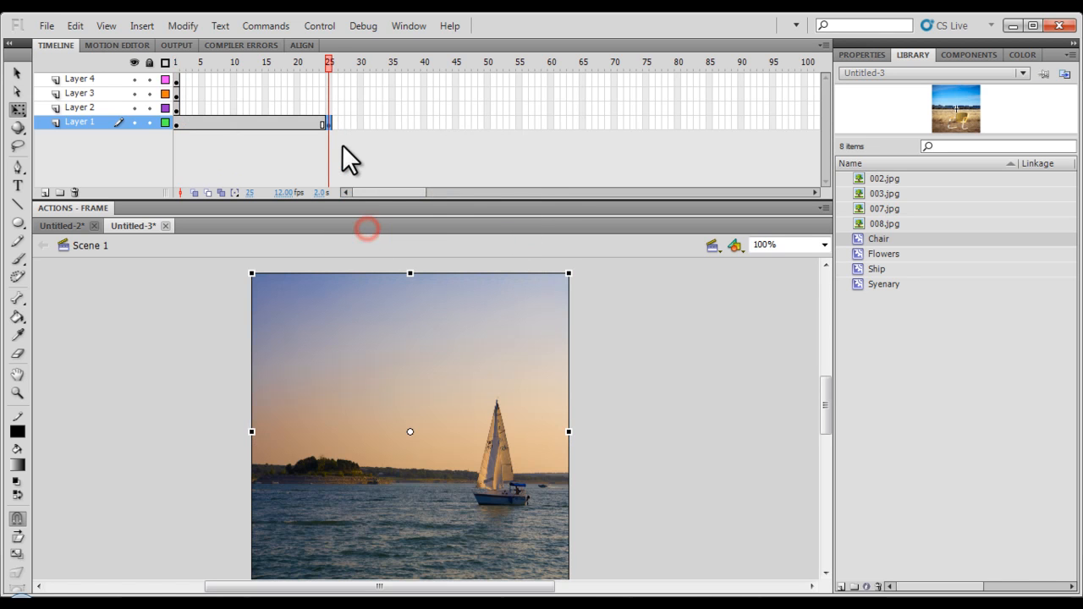
pyautogui.click(390, 122)
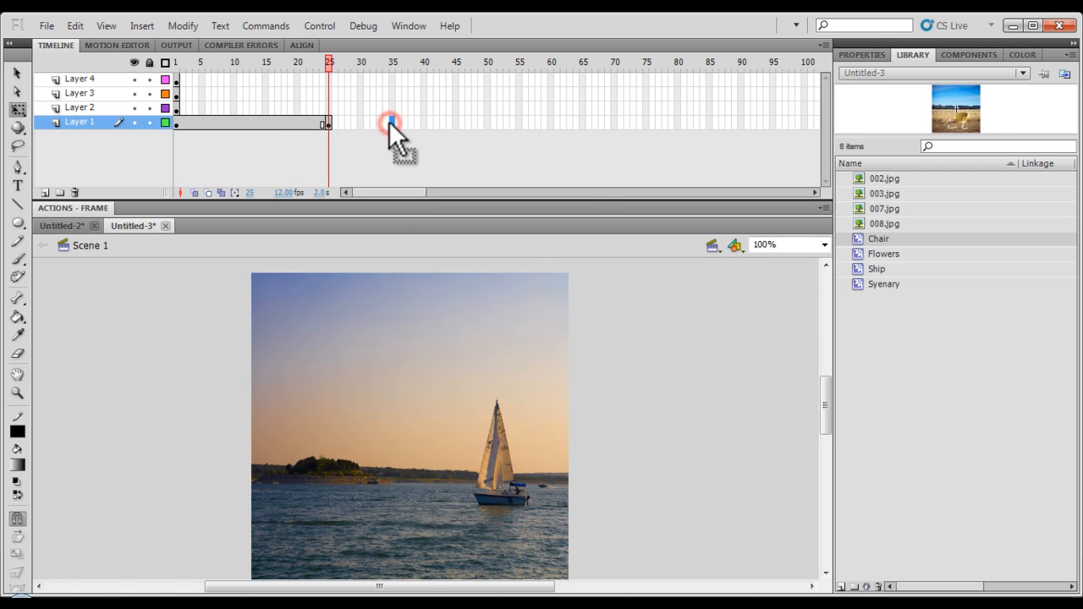
pyautogui.rightClick(389, 122)
pyautogui.click(424, 235)
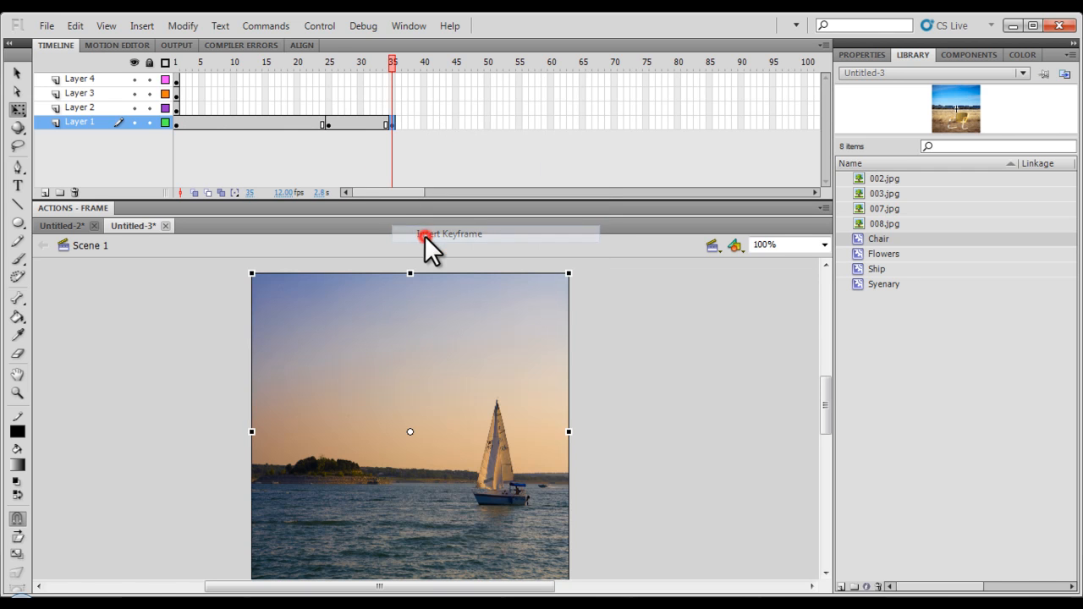
# - Move Layer 2's first keyframe to frame 25 and insert another keyframe at frame 35 of that layer
pyautogui.click(178, 108)
pyautogui.moveTo(178, 107); pyautogui.dragTo(330, 109)
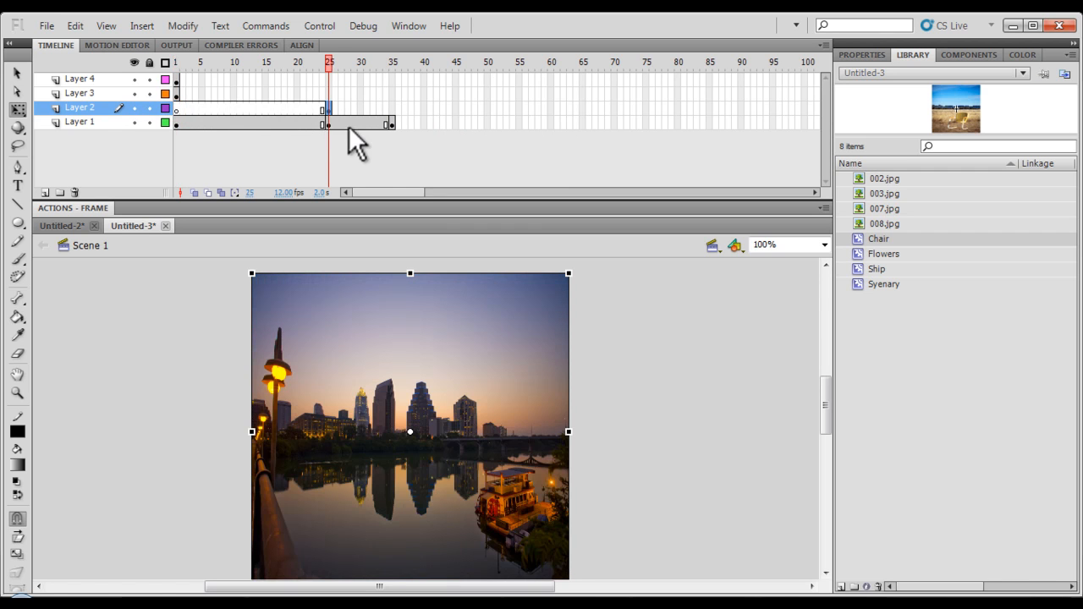
pyautogui.click(391, 108)
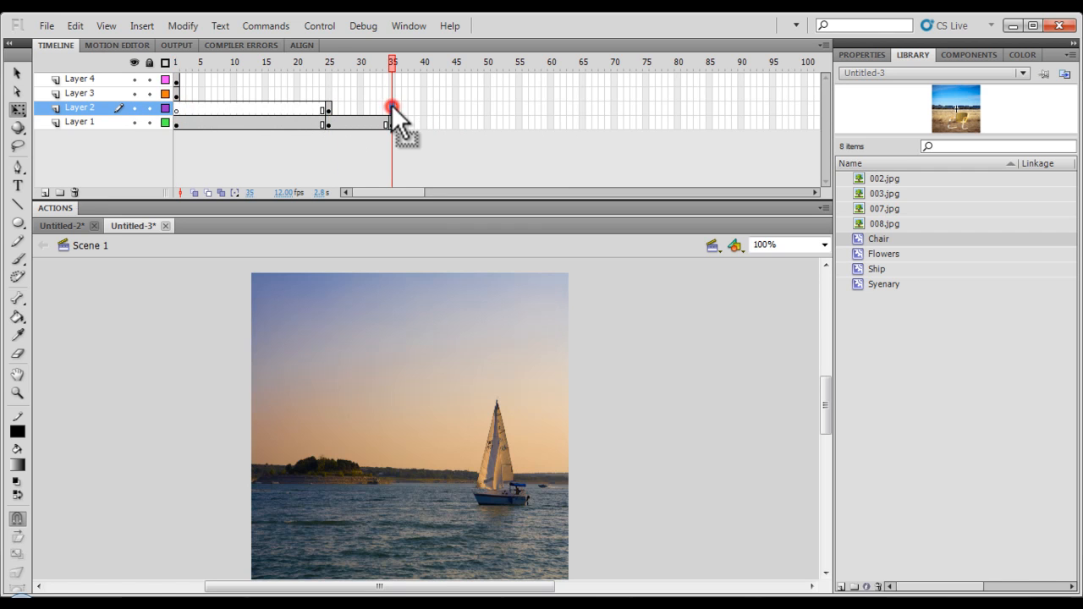
pyautogui.press('F6')
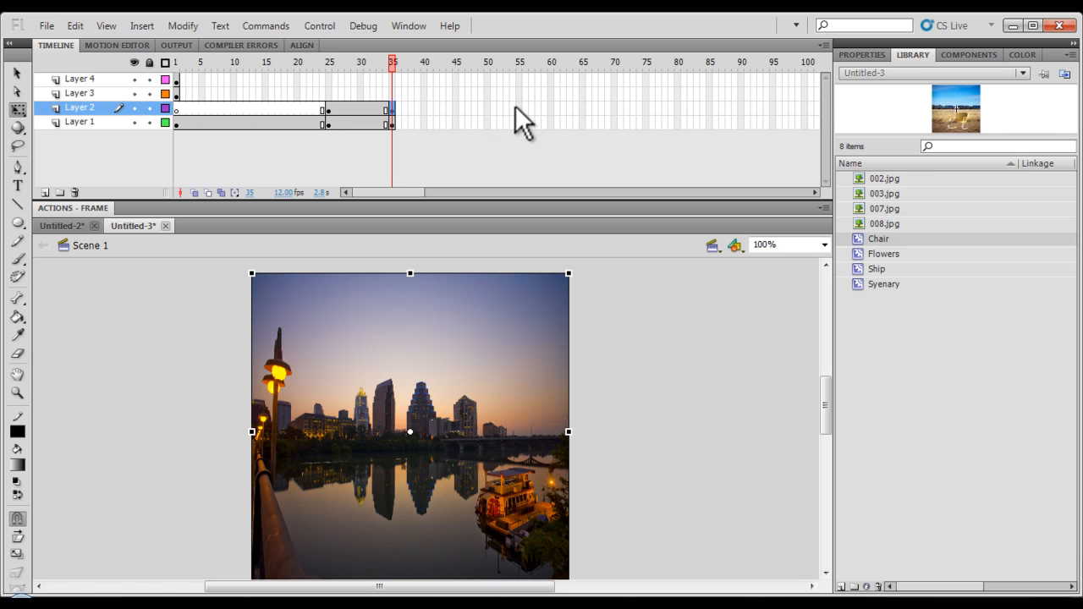
# - Insert keyframes at frames 50 and 60 of Layer 2
pyautogui.click(486, 105)
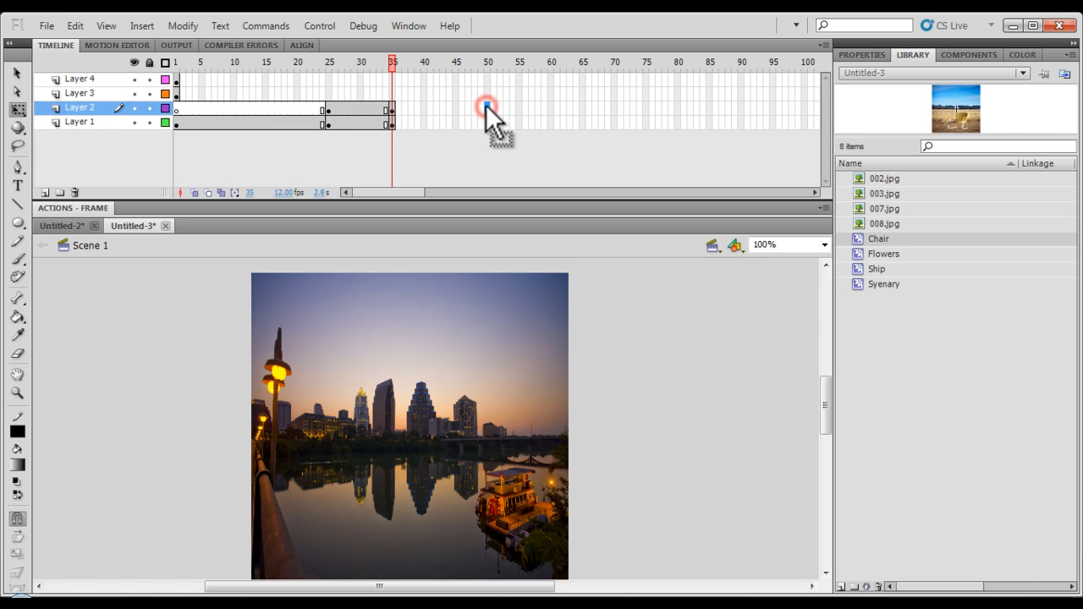
pyautogui.press('F6')
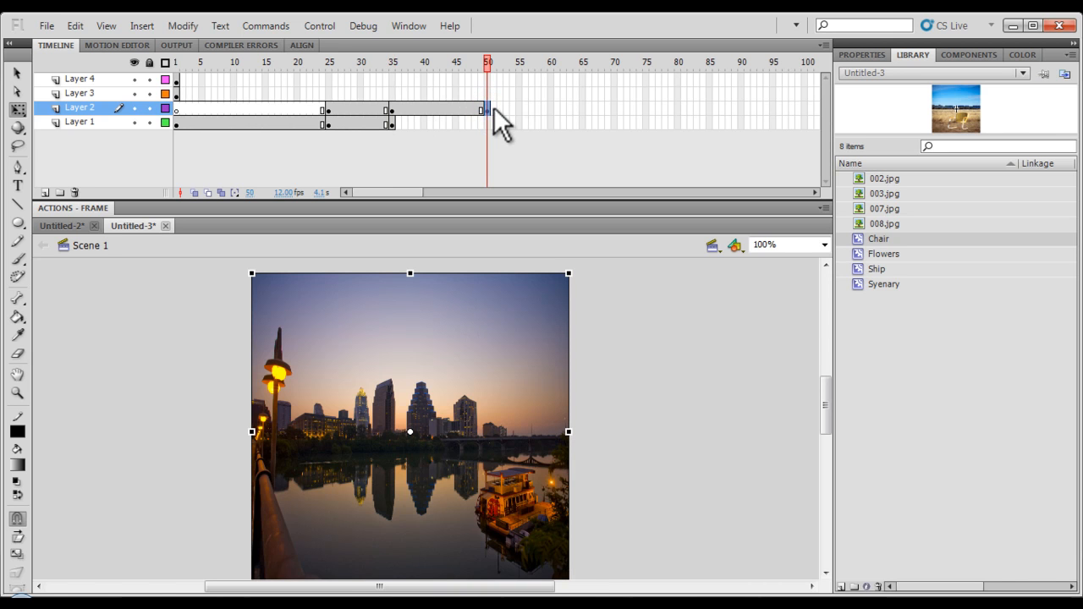
pyautogui.click(551, 108)
pyautogui.press('F6')
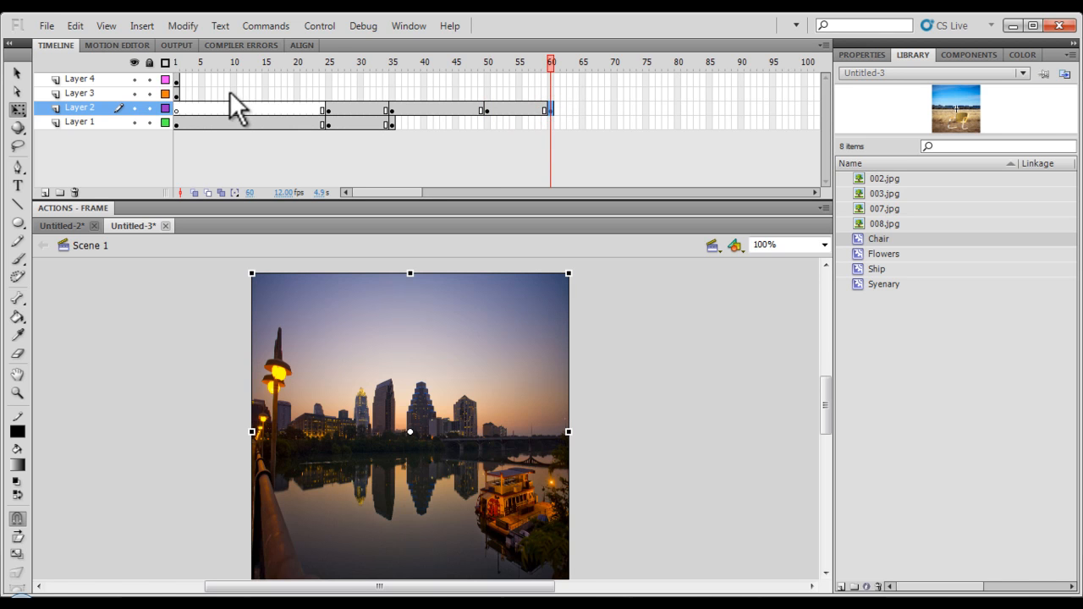
# - Move Layer 3's first keyframe to frame 50 and insert keyframes at frames 60, 75 and 85 of that layer
pyautogui.click(179, 93)
pyautogui.moveTo(178, 93); pyautogui.dragTo(488, 94)
pyautogui.click(551, 95)
pyautogui.press('F5')
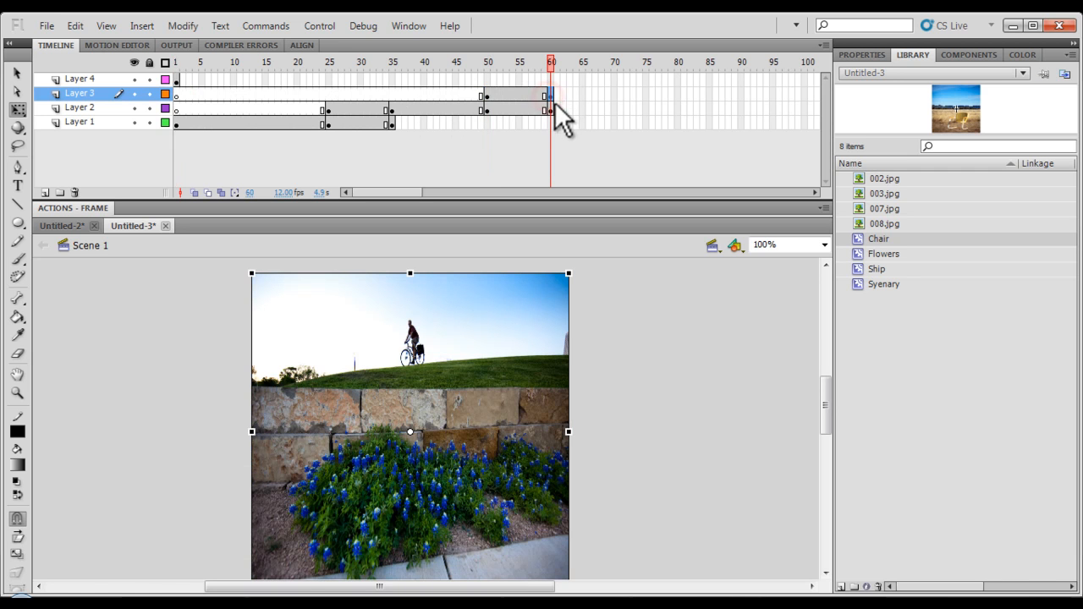
pyautogui.click(645, 95)
pyautogui.press('F5')
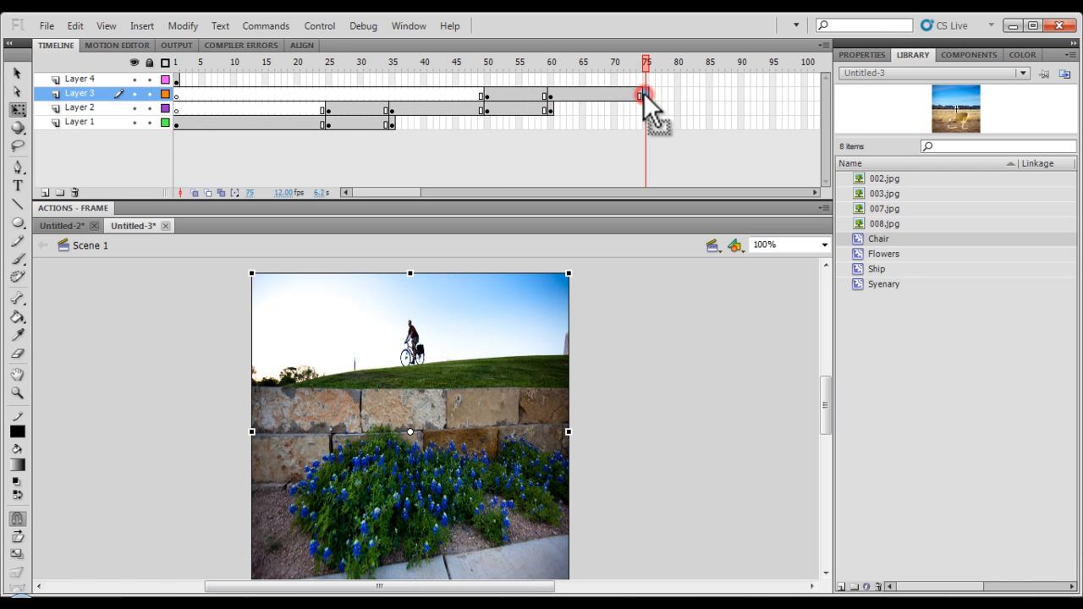
pyautogui.click(707, 95)
pyautogui.press('F5')
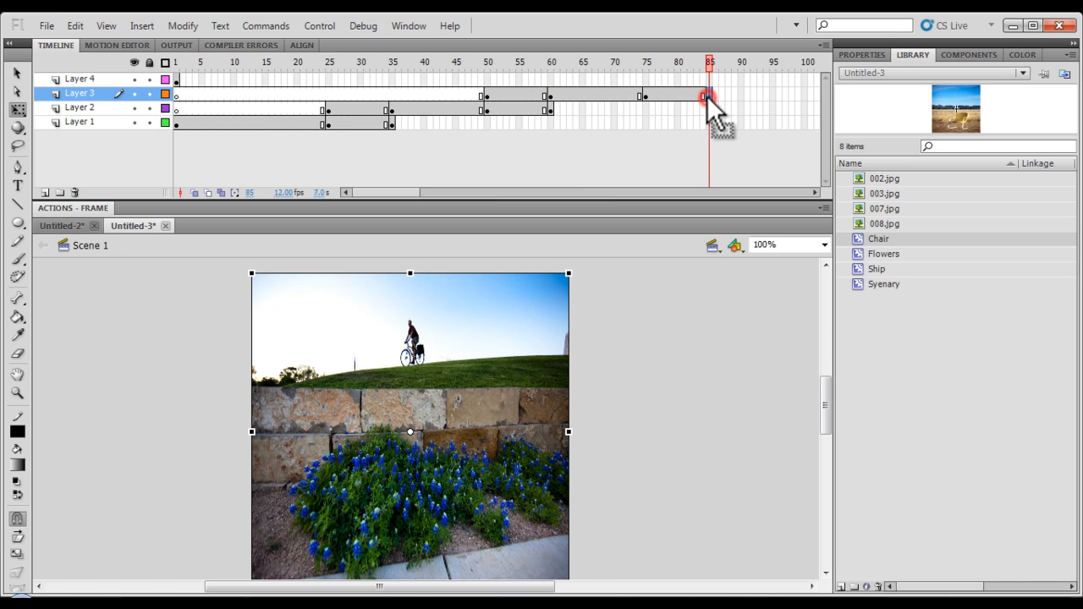
# - Move Layer 4's first keyframe to frame 75 and insert keyframes at frames 85, 100 and 110 of that layer
pyautogui.click(176, 78)
pyautogui.moveTo(176, 79); pyautogui.dragTo(645, 83)
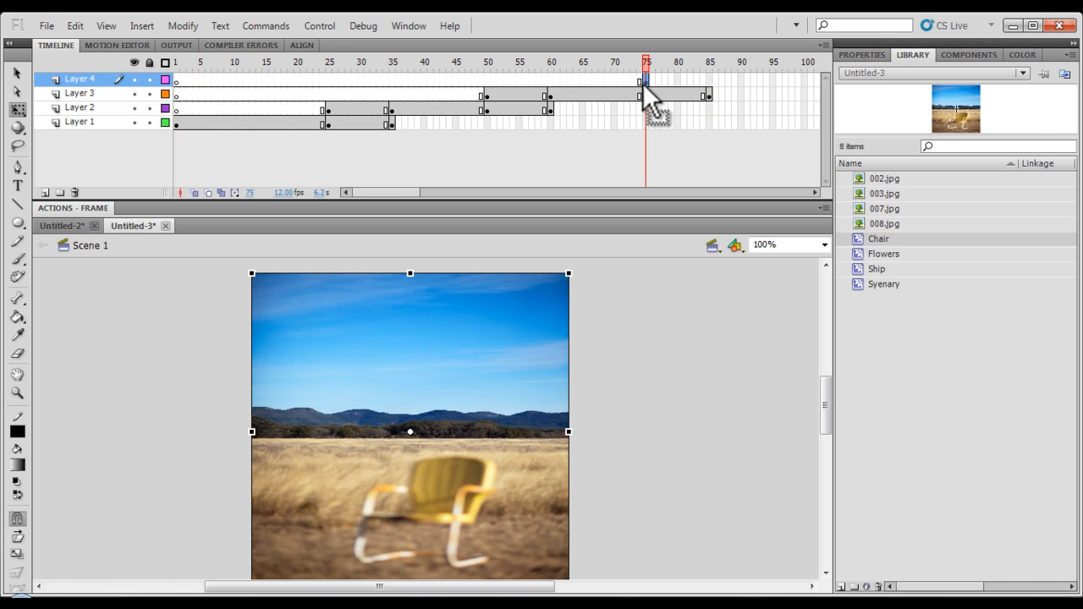
pyautogui.click(710, 79)
pyautogui.press('F5')
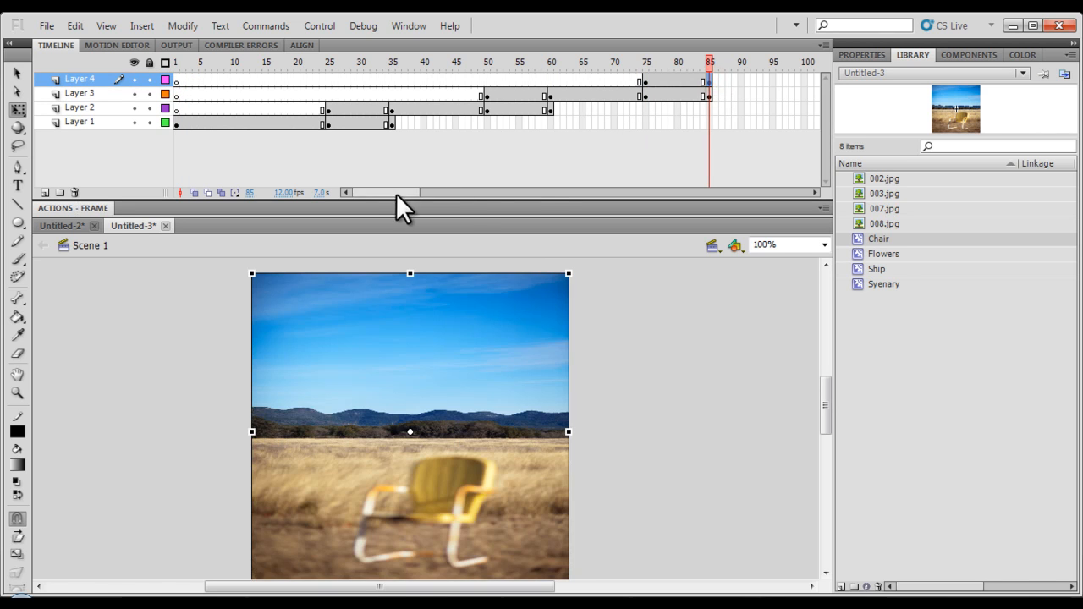
pyautogui.moveTo(397, 193); pyautogui.dragTo(424, 191)
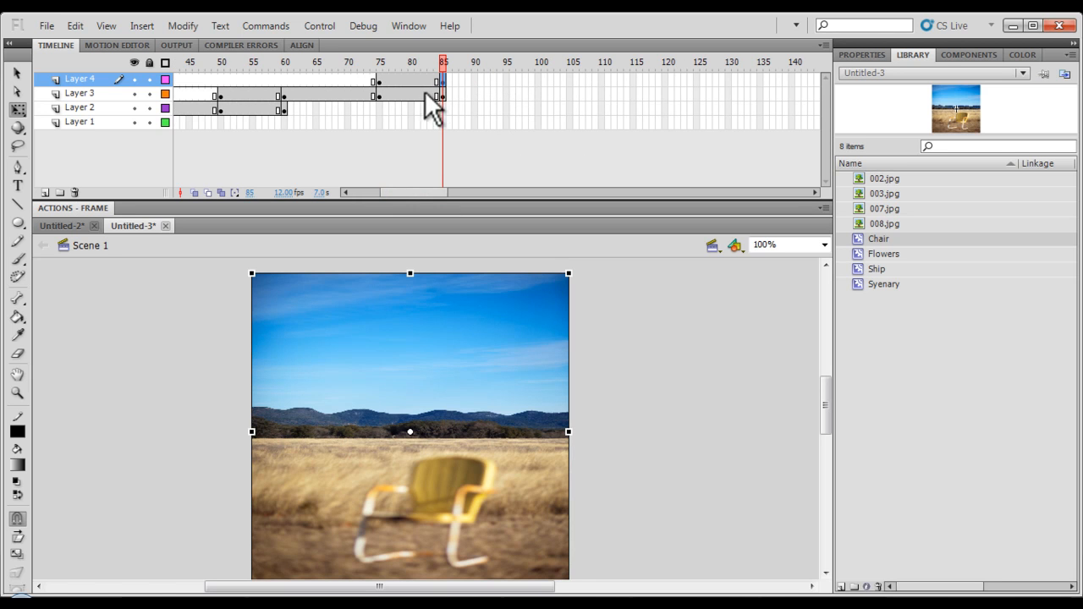
pyautogui.click(538, 80)
pyautogui.press('F6')
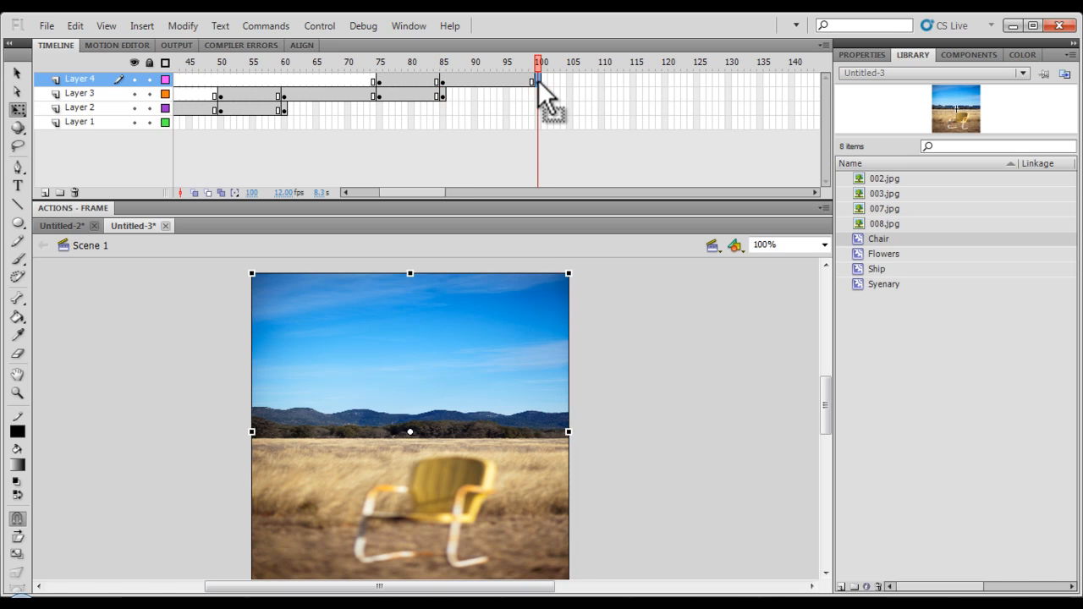
pyautogui.click(604, 79)
pyautogui.press('F6')
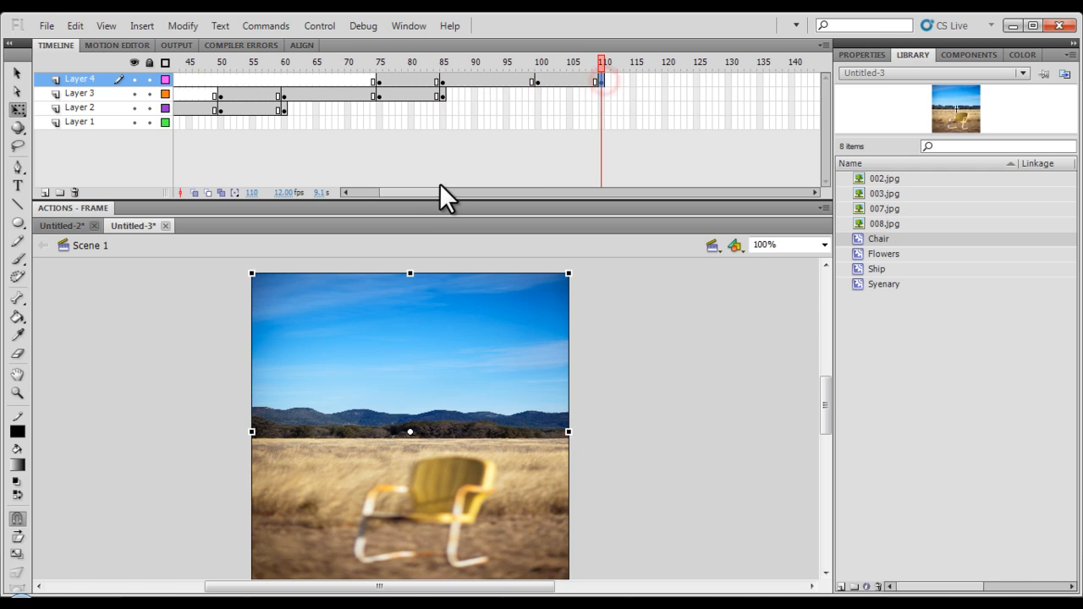
# - Go back to frame 25 and lock Layers 2, 3 and 4, leaving only Layer 1 editable
pyautogui.moveTo(411, 192); pyautogui.dragTo(381, 192)
pyautogui.click(405, 191)
pyautogui.click(178, 122)
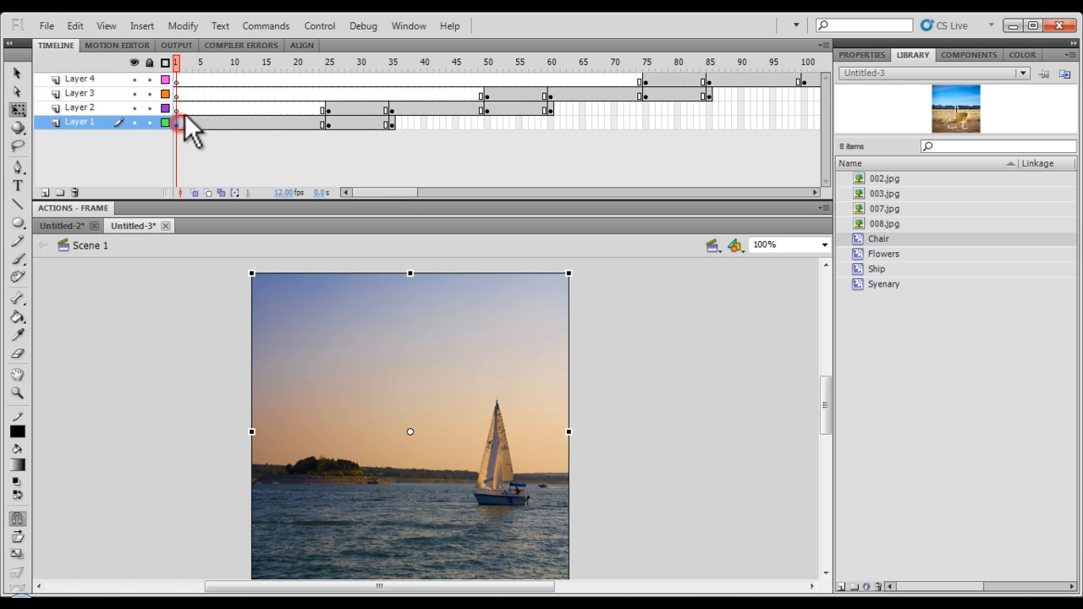
pyautogui.moveTo(177, 61); pyautogui.dragTo(327, 61)
pyautogui.click(328, 124)
pyautogui.click(436, 351)
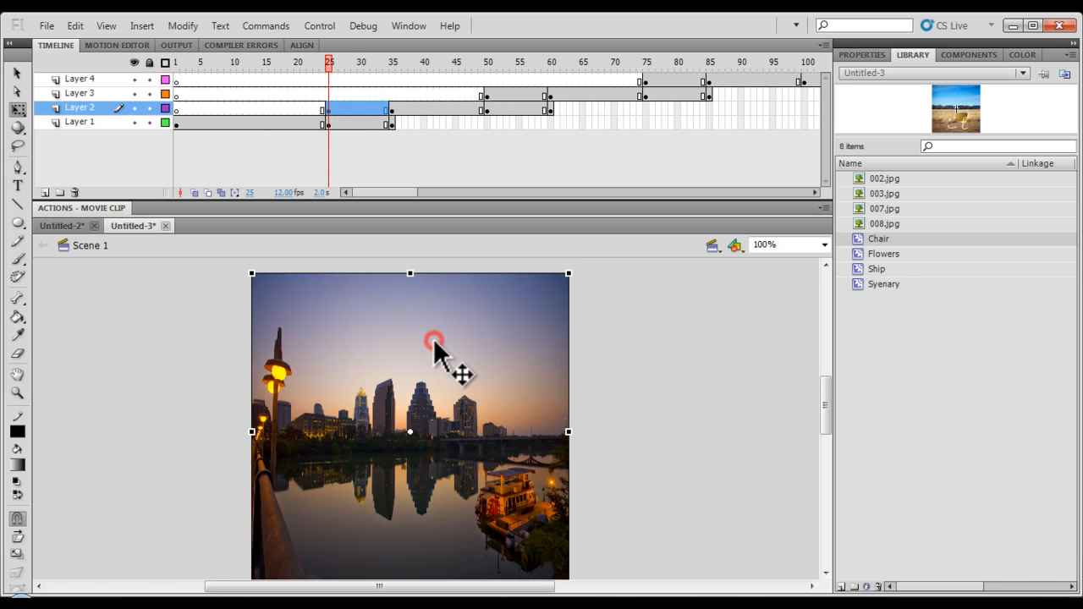
pyautogui.click(150, 106)
# - Apply an Alpha color effect of 100% to the Ship instance at frame 25 of Layer 1
pyautogui.click(327, 122)
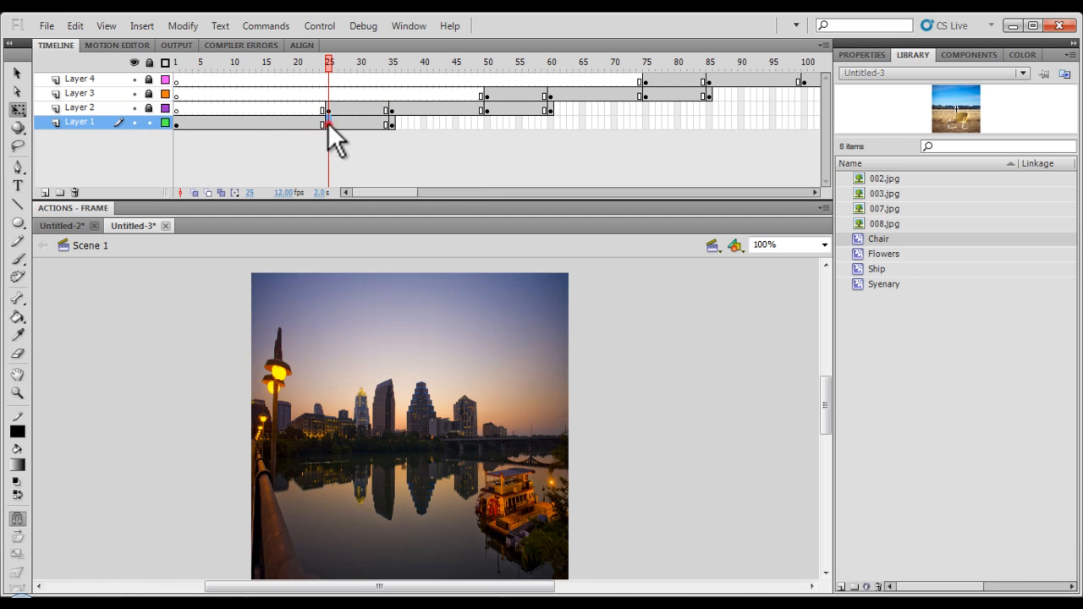
pyautogui.click(405, 310)
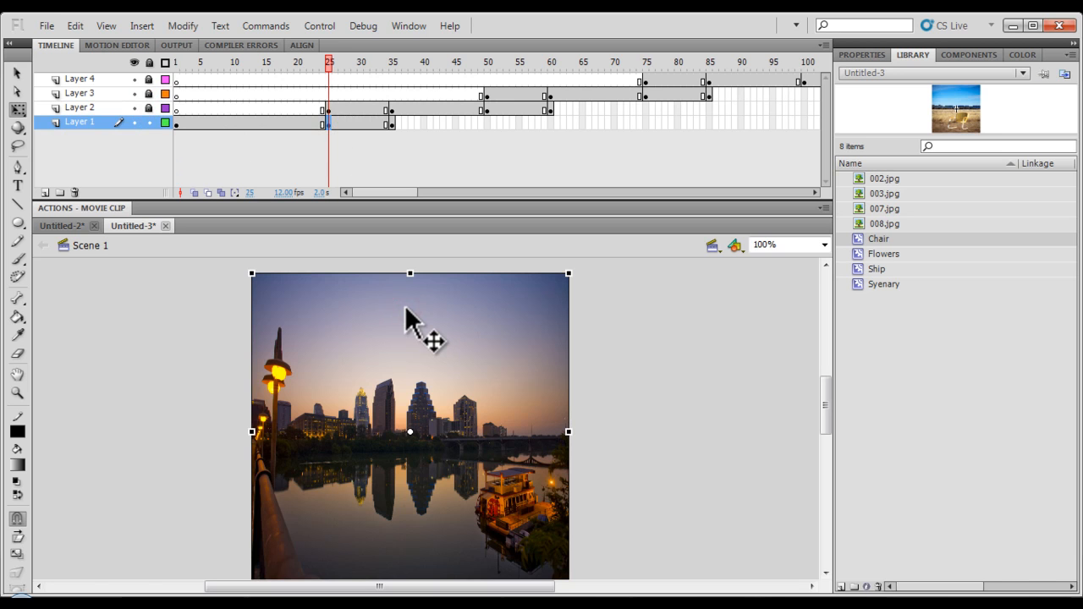
pyautogui.click(861, 55)
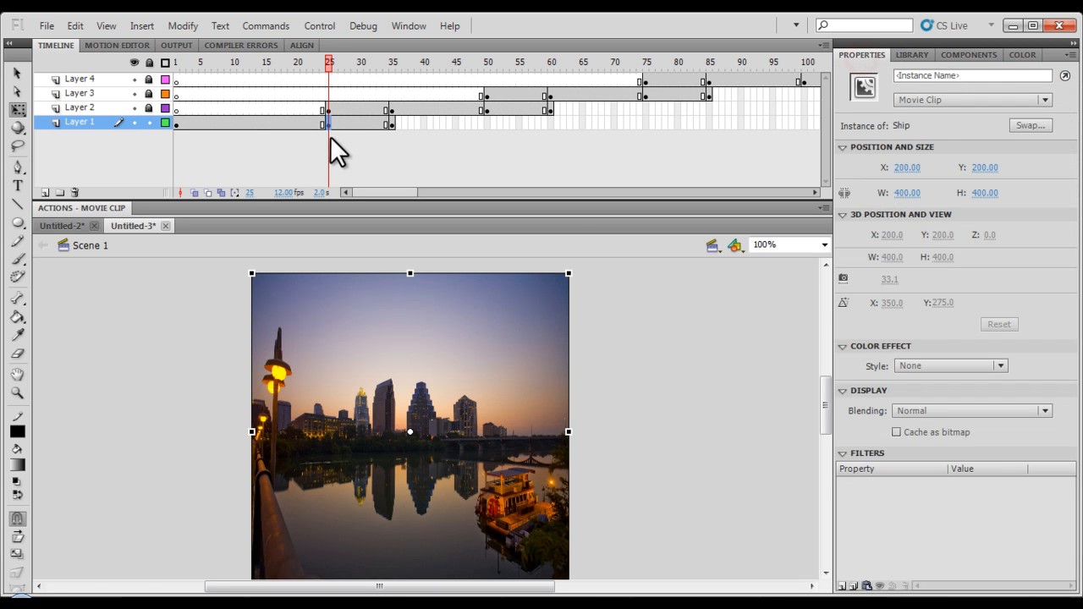
pyautogui.click(966, 367)
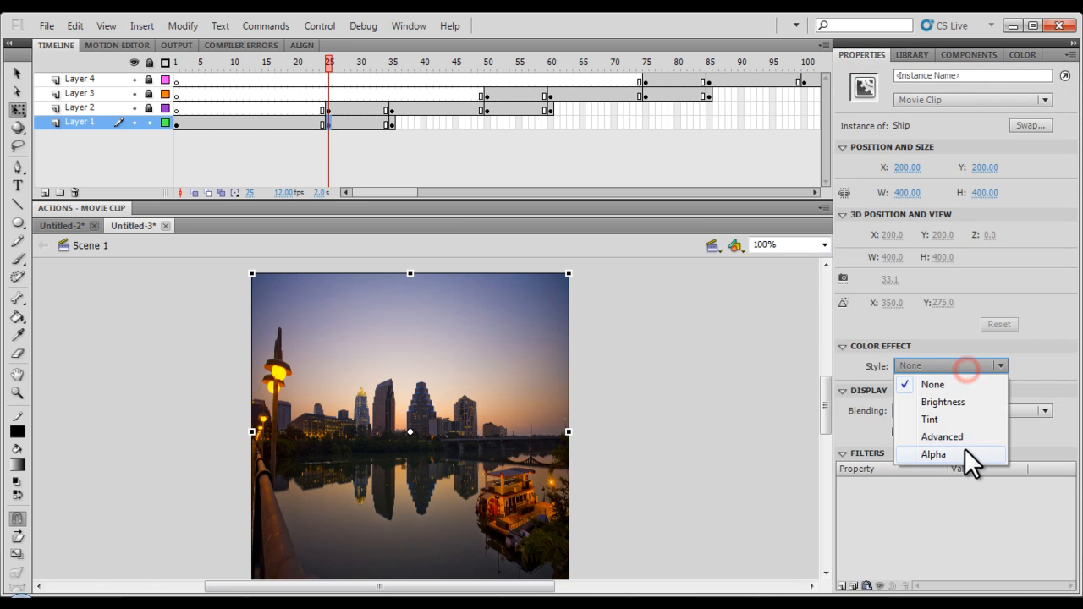
pyautogui.click(965, 448)
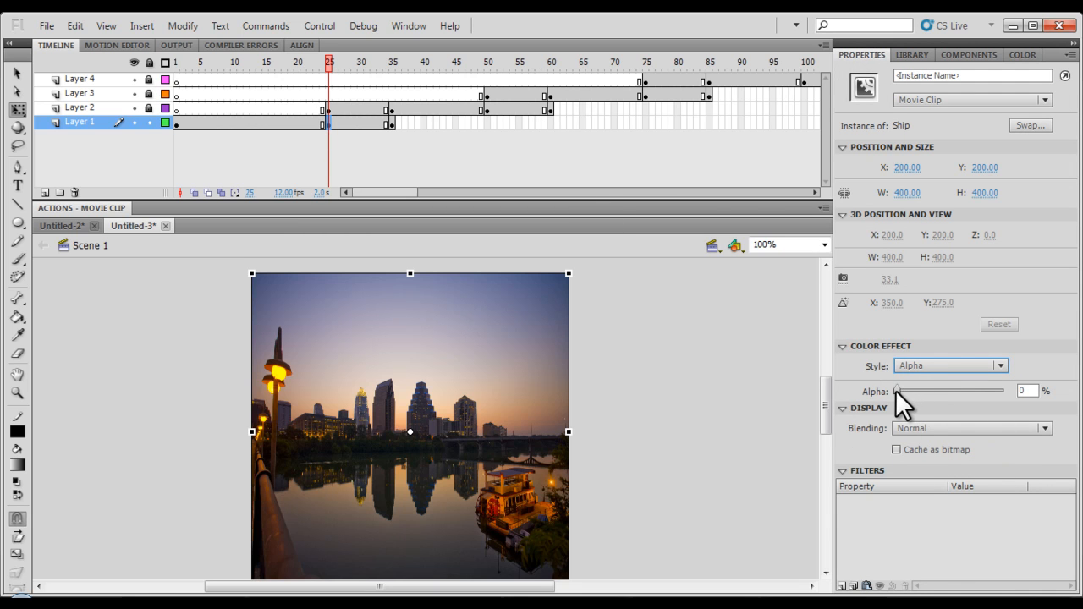
pyautogui.moveTo(896, 390); pyautogui.dragTo(1052, 404)
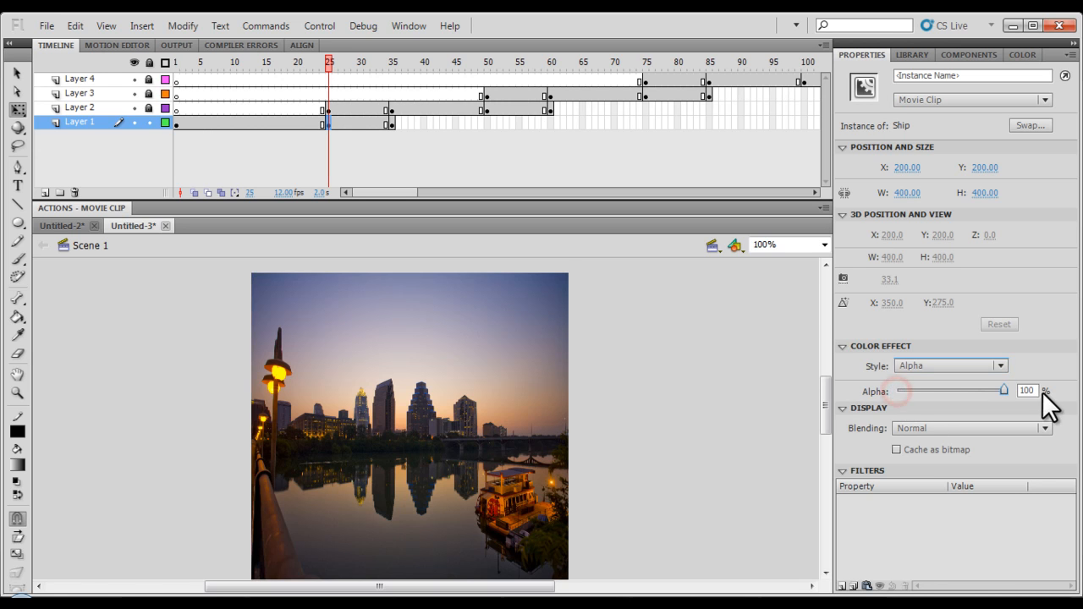
# - Apply an Alpha color effect of 0% to the Ship instance at frame 35 of Layer 1
pyautogui.click(389, 125)
pyautogui.click(414, 322)
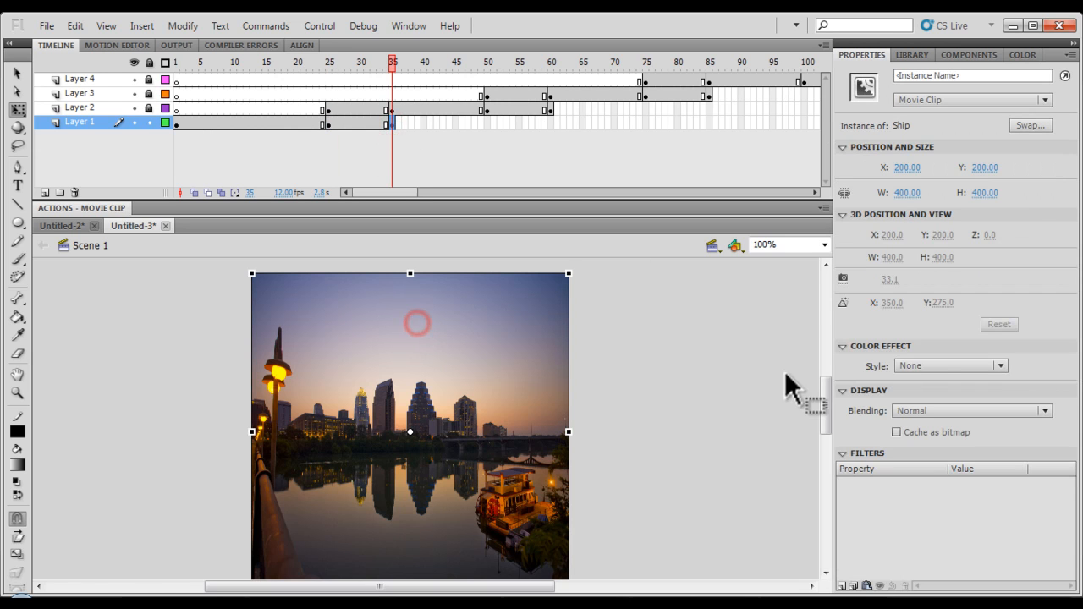
pyautogui.click(923, 367)
pyautogui.click(935, 453)
pyautogui.moveTo(1003, 390); pyautogui.dragTo(876, 391)
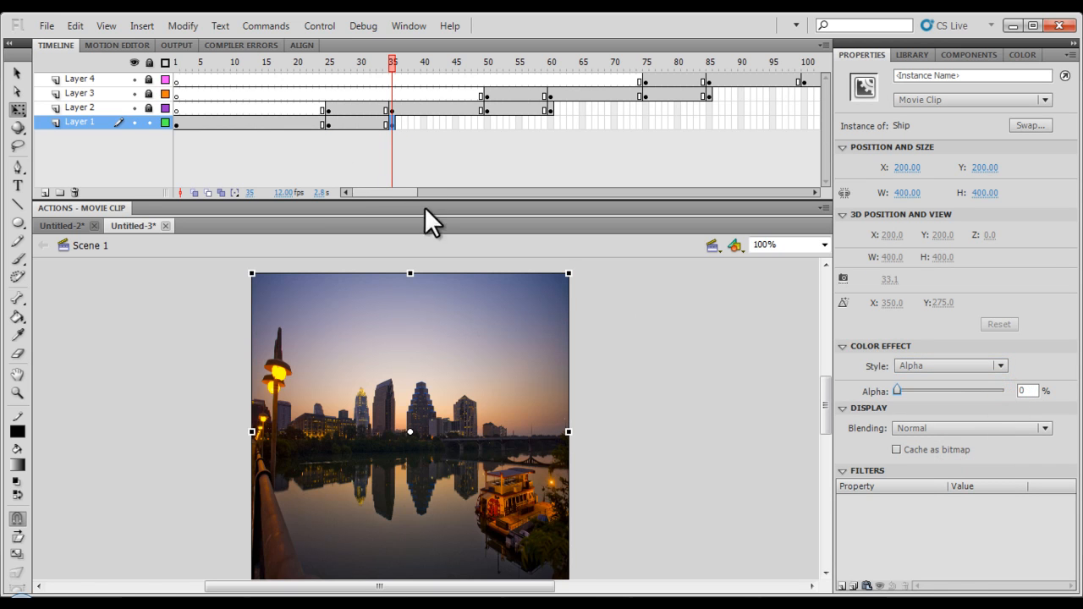
# - Lock Layer 1, unlock Layer 2 and set the Syenary instance's Alpha to 0% at frame 25
pyautogui.click(326, 108)
pyautogui.click(149, 108)
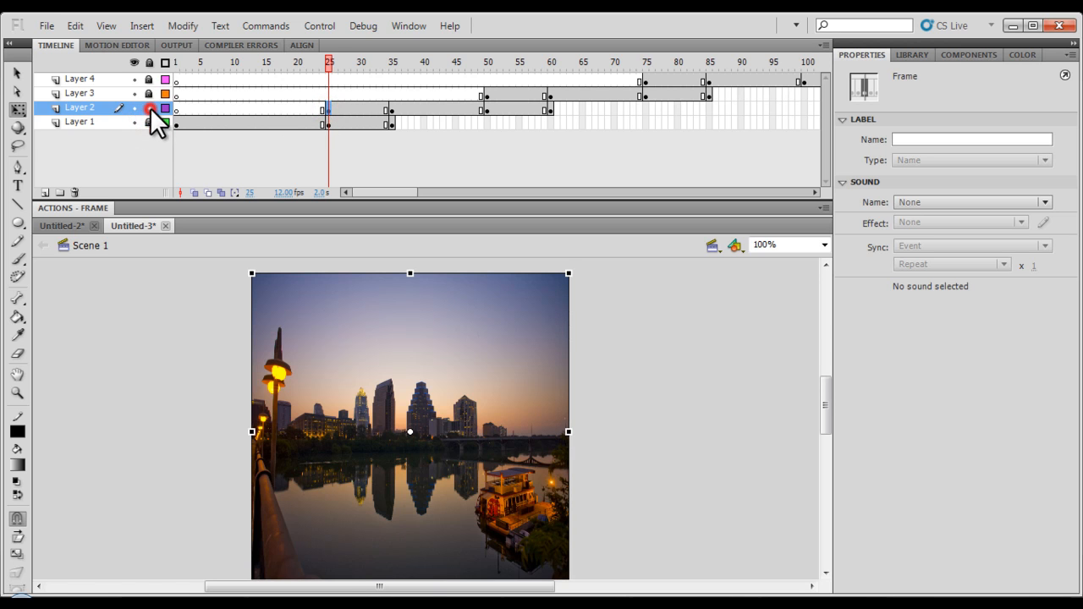
pyautogui.click(421, 341)
pyautogui.click(933, 365)
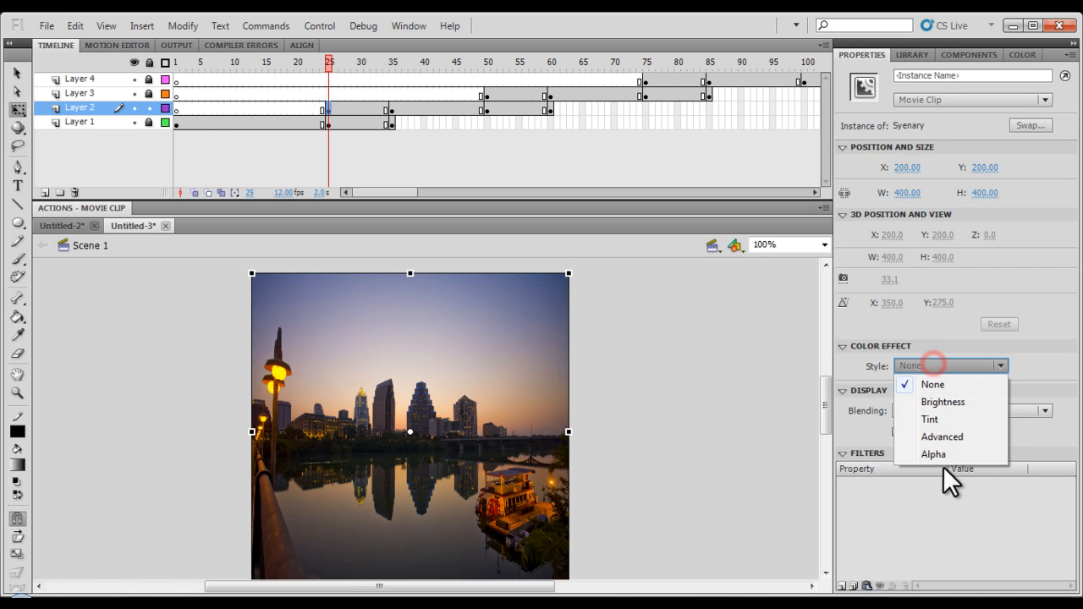
pyautogui.click(943, 454)
pyautogui.moveTo(897, 390); pyautogui.dragTo(871, 386)
# - Apply an Alpha color effect of 100% to the Syenary instance at frame 35 of Layer 2
pyautogui.click(392, 110)
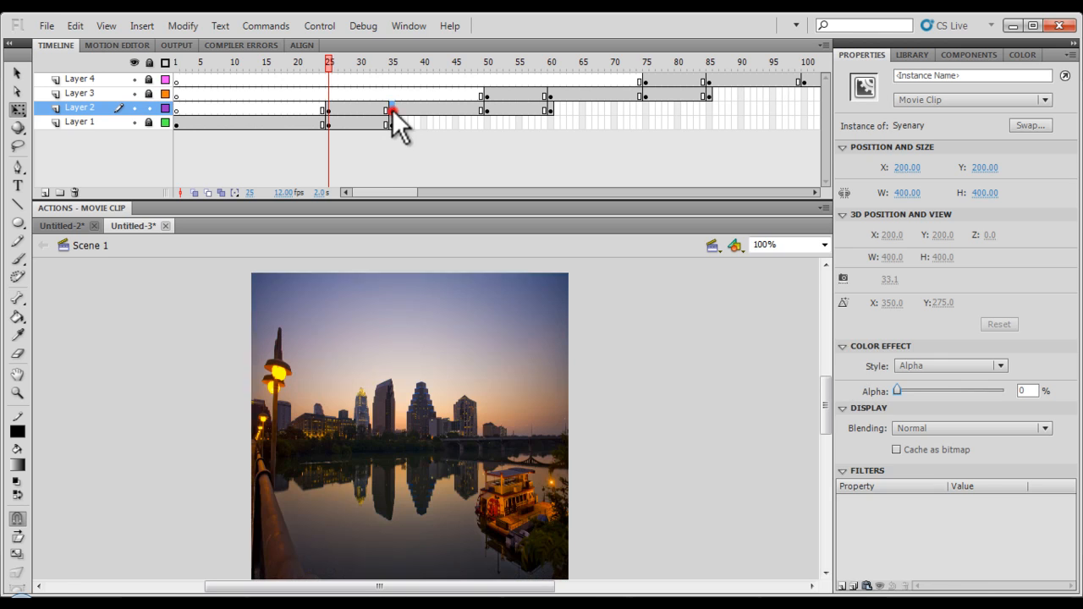
pyautogui.click(490, 358)
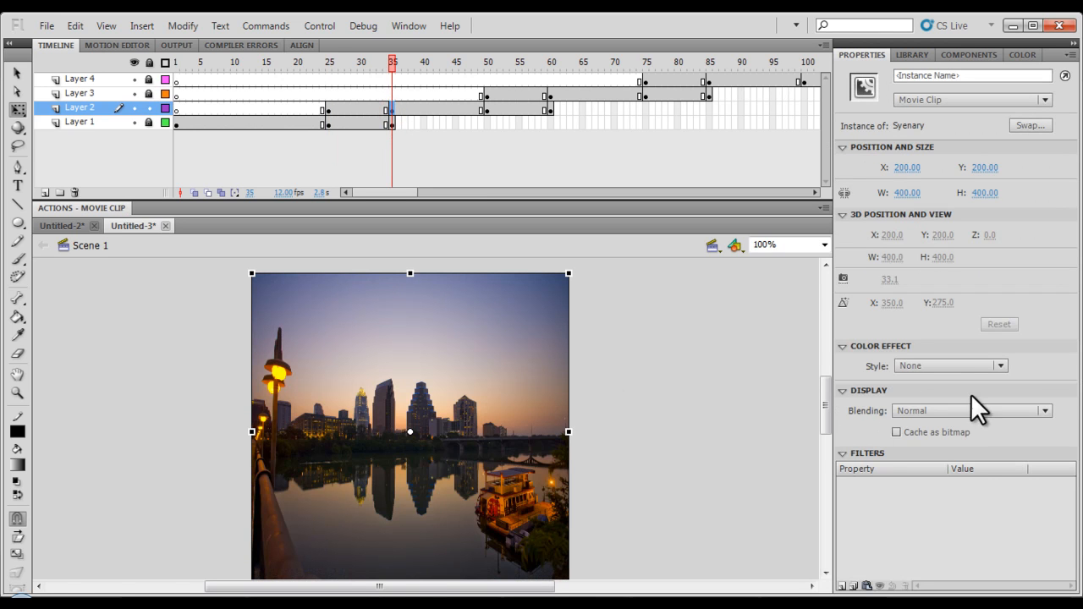
pyautogui.click(975, 366)
pyautogui.click(971, 451)
pyautogui.moveTo(899, 392); pyautogui.dragTo(1035, 390)
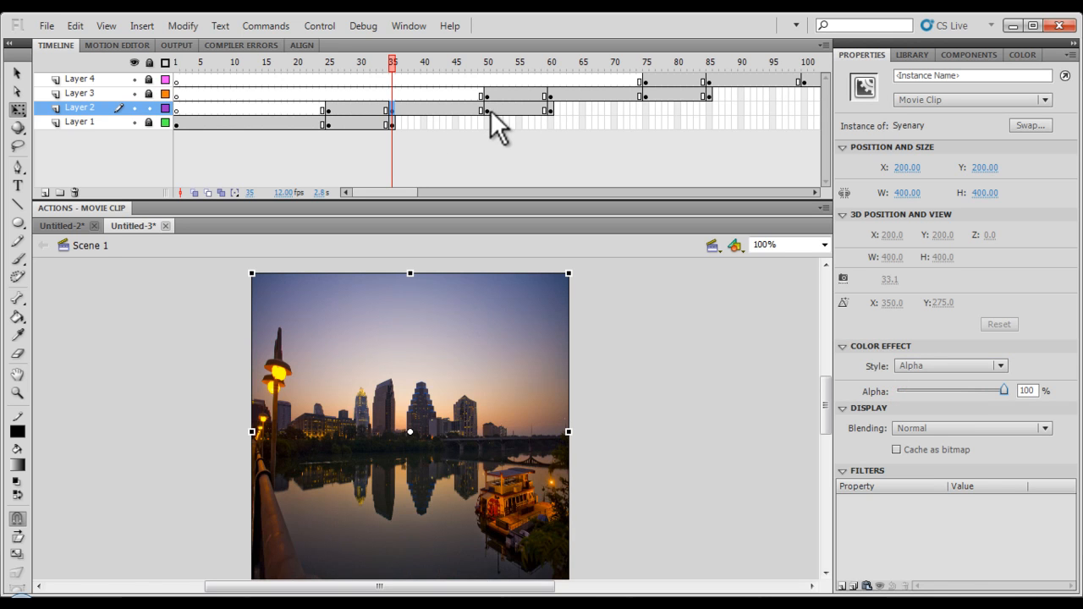
# - Apply an Alpha color effect of 0% to the Syenary instance at frame 60 of Layer 2
pyautogui.moveTo(486, 109); pyautogui.dragTo(548, 108)
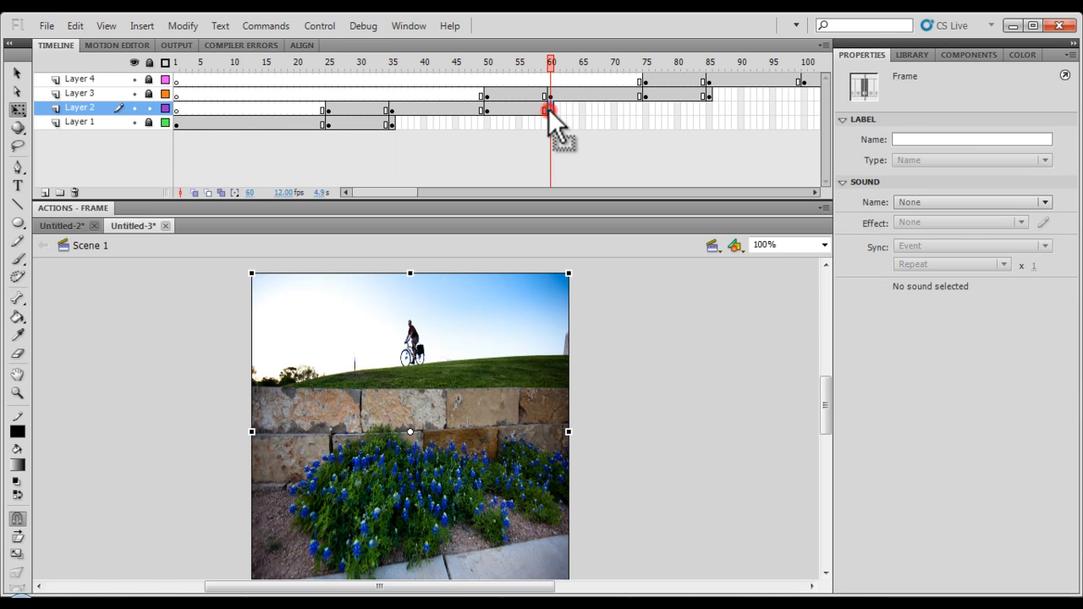
pyautogui.click(520, 397)
pyautogui.click(950, 367)
pyautogui.click(972, 458)
pyautogui.moveTo(1005, 391); pyautogui.dragTo(821, 389)
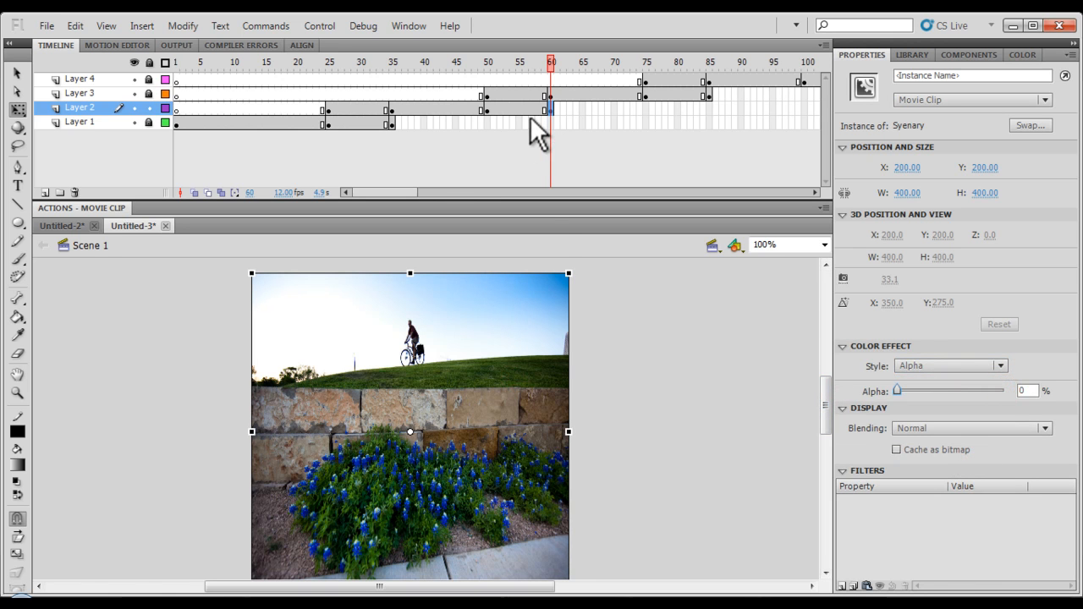
# - Lock Layer 2, unlock Layer 3 and set the Flowers instance's Alpha to 0% at frame 50
pyautogui.click(149, 108)
pyautogui.click(483, 94)
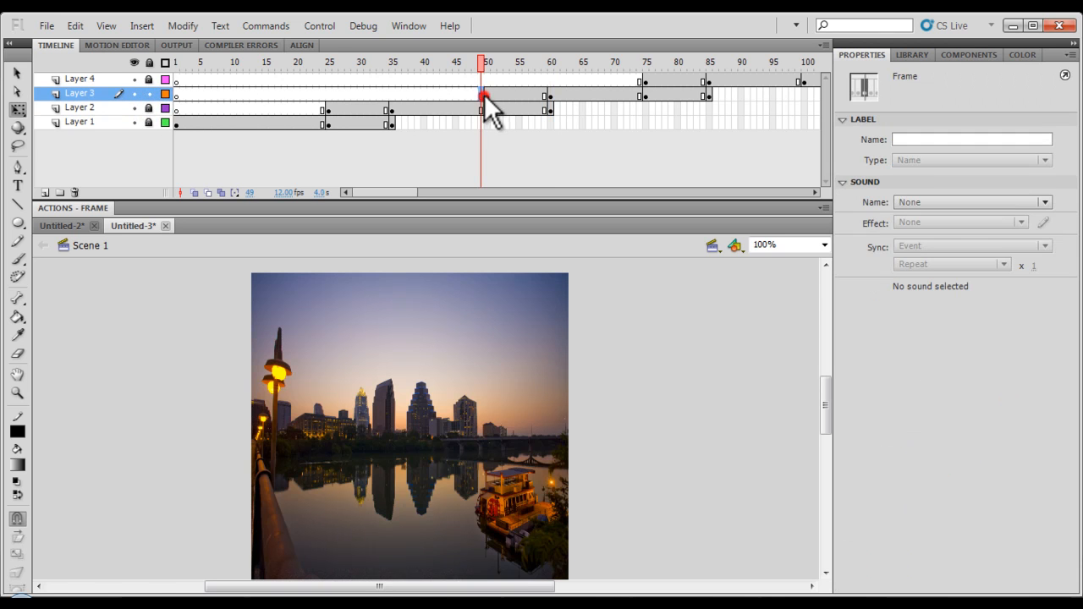
pyautogui.click(488, 96)
pyautogui.click(489, 289)
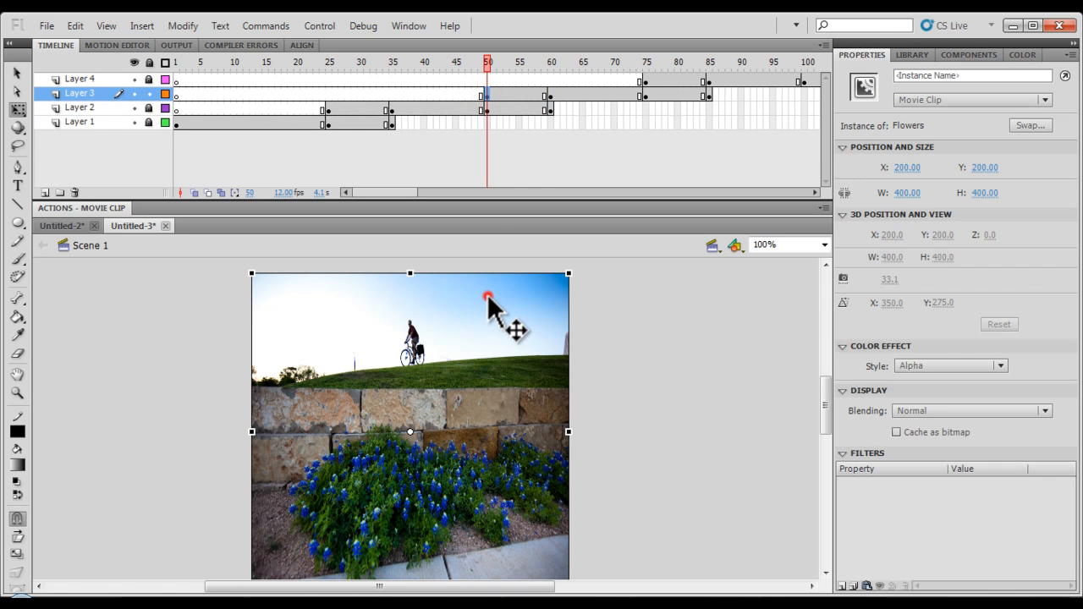
pyautogui.click(922, 364)
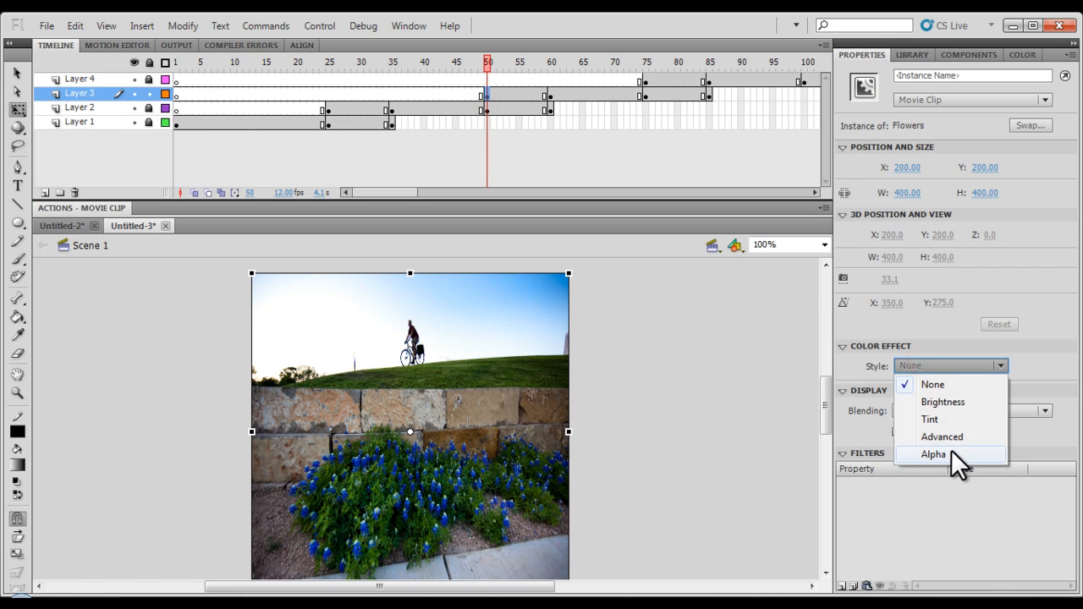
pyautogui.click(951, 449)
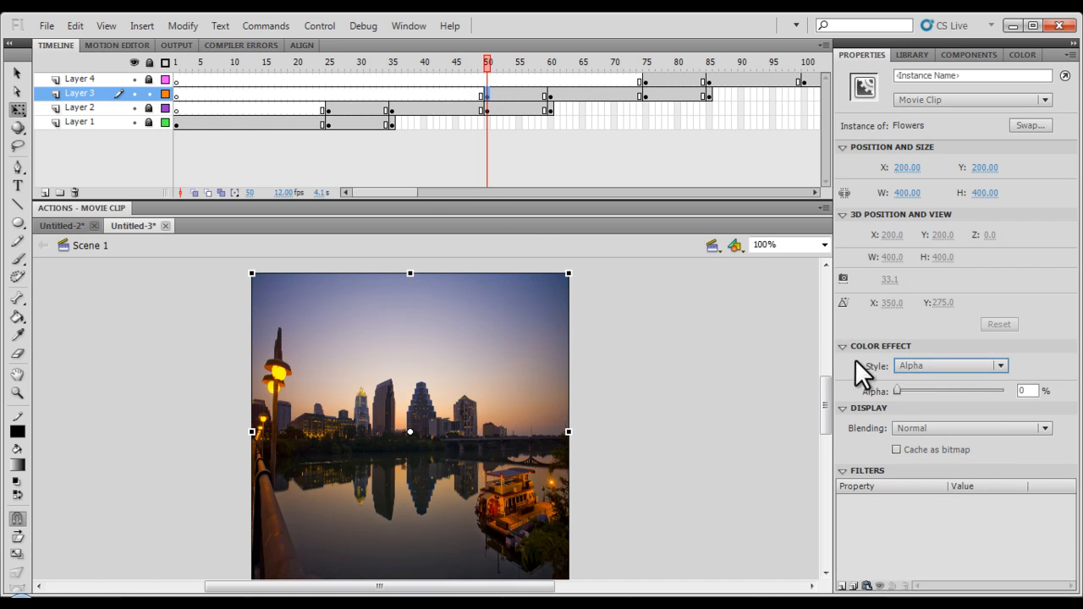
# - Apply an Alpha color effect of 0% to the Flowers instance at frame 85 of Layer 3
pyautogui.click(399, 193)
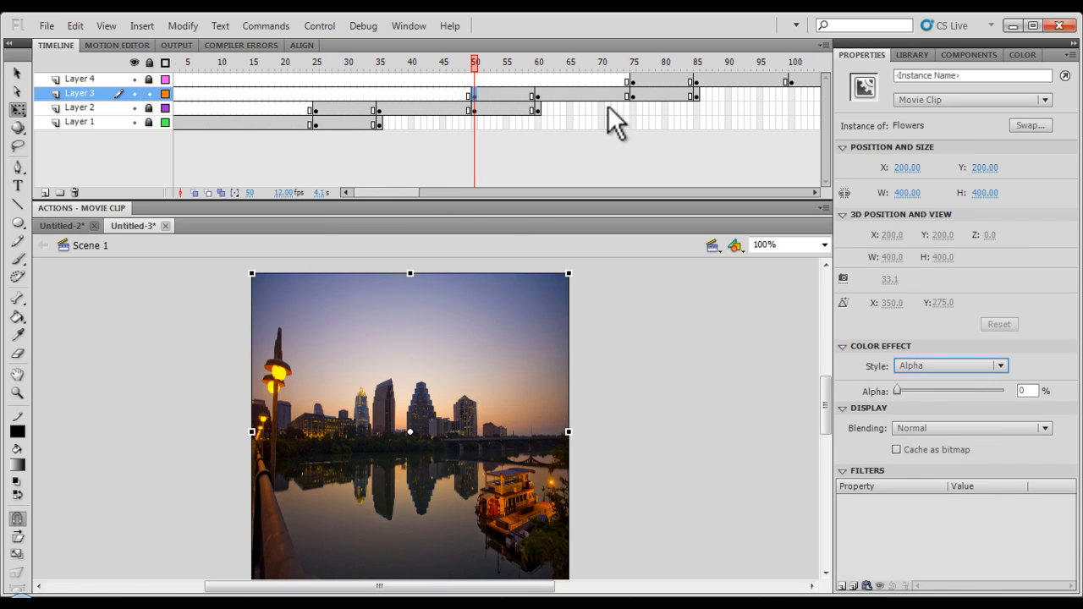
pyautogui.click(695, 94)
pyautogui.click(471, 360)
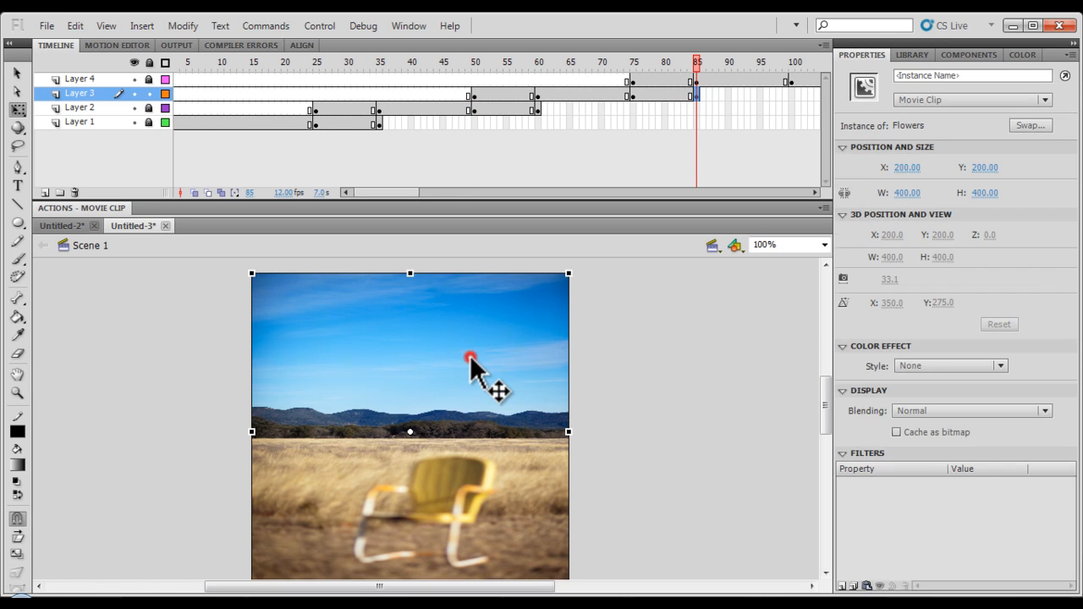
pyautogui.click(937, 371)
pyautogui.click(936, 454)
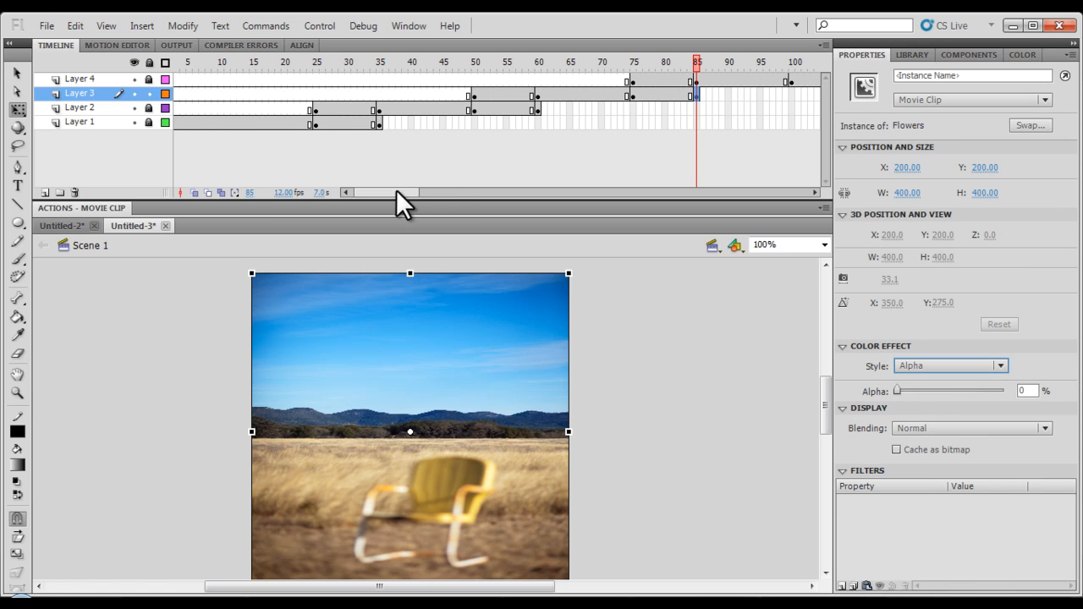
# - Lock Layer 3, unlock Layer 4 and apply an Alpha color effect of 0% to the Chair instance at frame 75
pyautogui.click(149, 91)
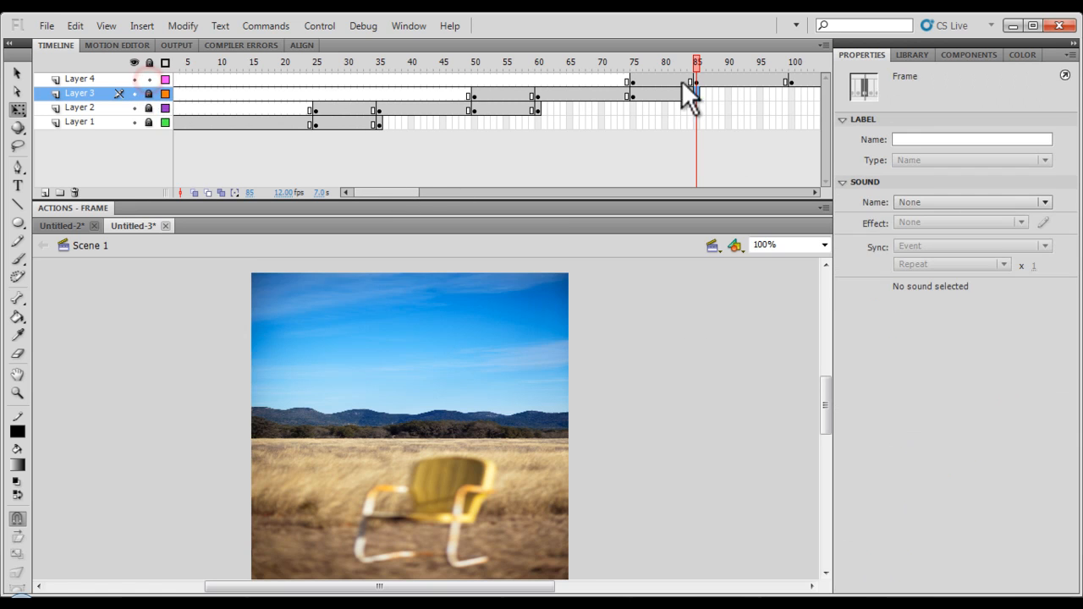
pyautogui.click(631, 80)
pyautogui.click(505, 294)
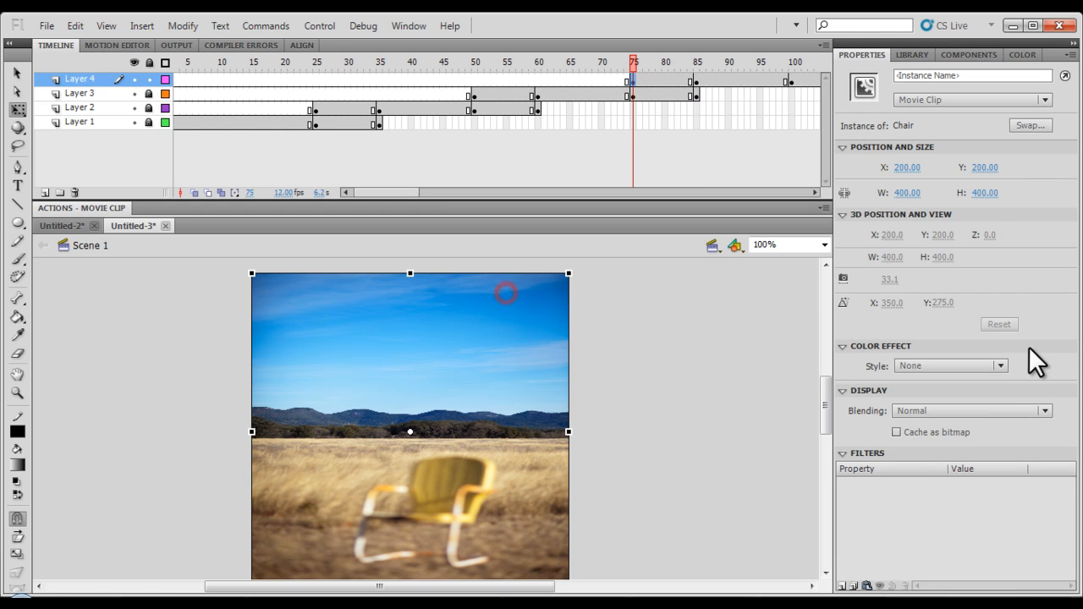
pyautogui.click(971, 365)
pyautogui.click(953, 452)
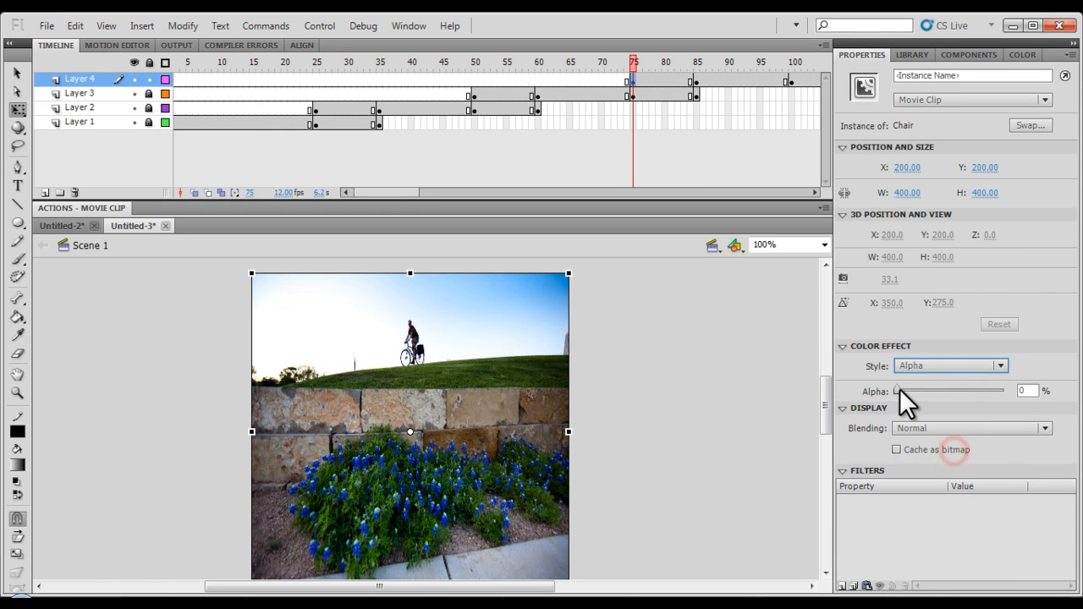
# - Apply an Alpha color effect of 0% to the Chair instance at frame 110 of Layer 4
pyautogui.moveTo(371, 193); pyautogui.dragTo(396, 193)
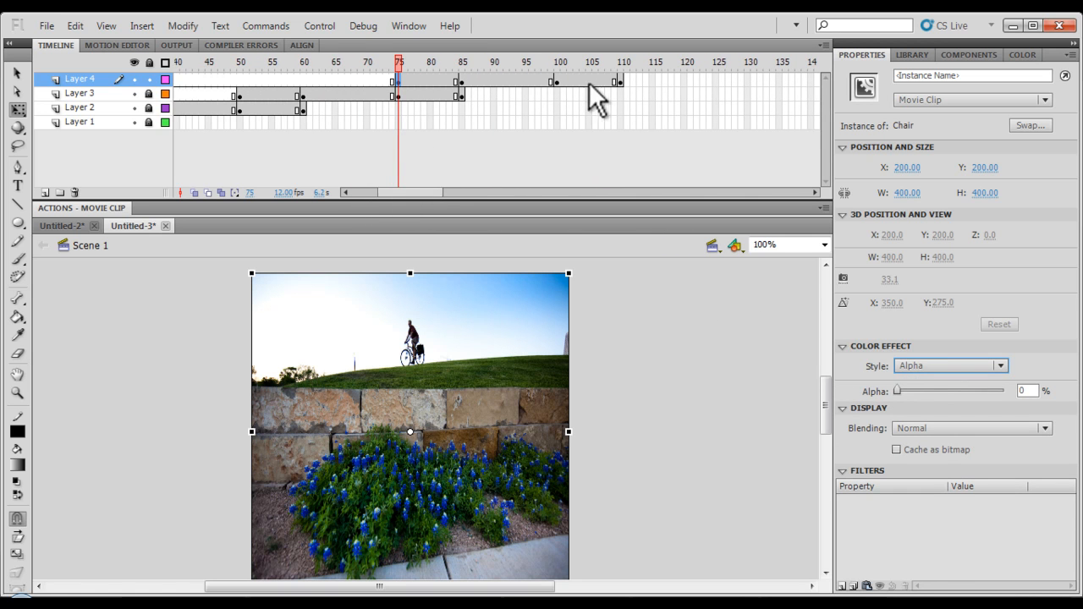
pyautogui.click(620, 80)
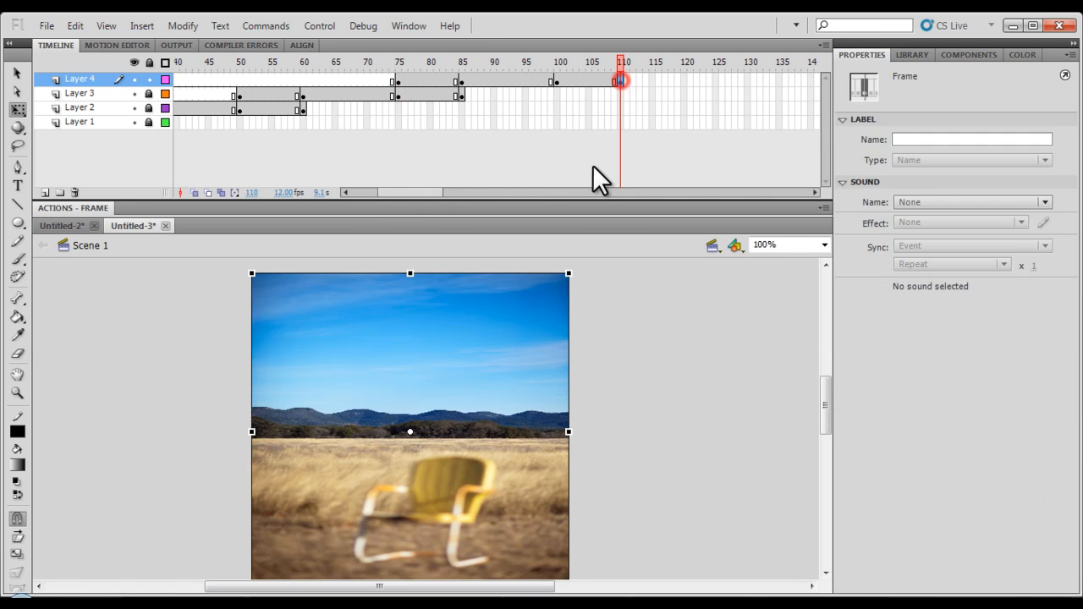
pyautogui.click(511, 302)
pyautogui.click(921, 366)
pyautogui.click(933, 452)
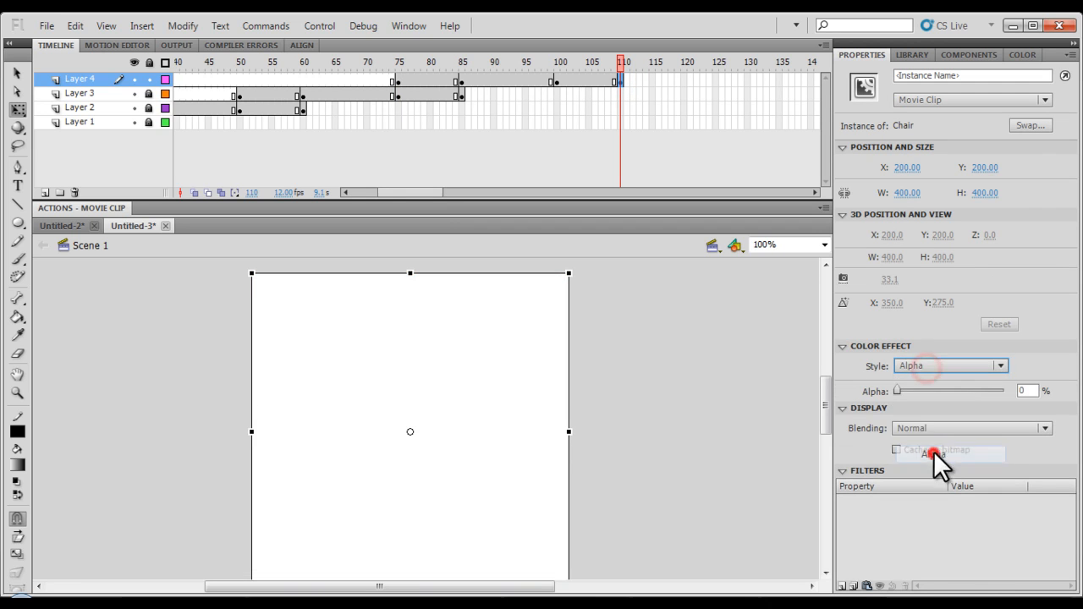
# - Copy frames 25 through 35 of Layer 1
pyautogui.moveTo(401, 192); pyautogui.dragTo(371, 192)
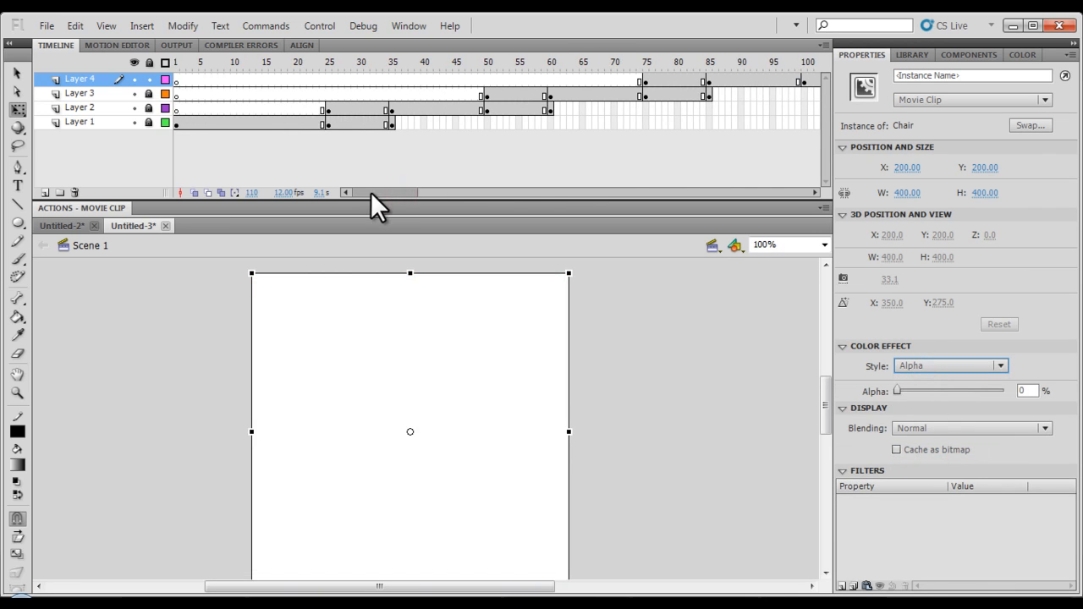
pyautogui.click(327, 123)
pyautogui.keyDown('shift'); pyautogui.click(391, 124); pyautogui.keyUp('shift')
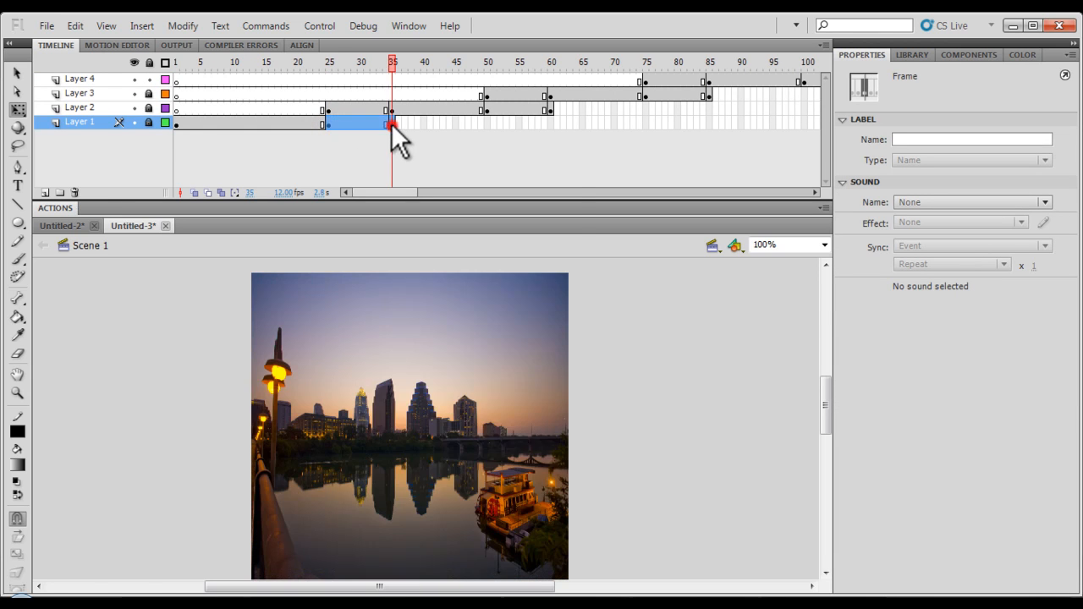
pyautogui.rightClick(364, 125)
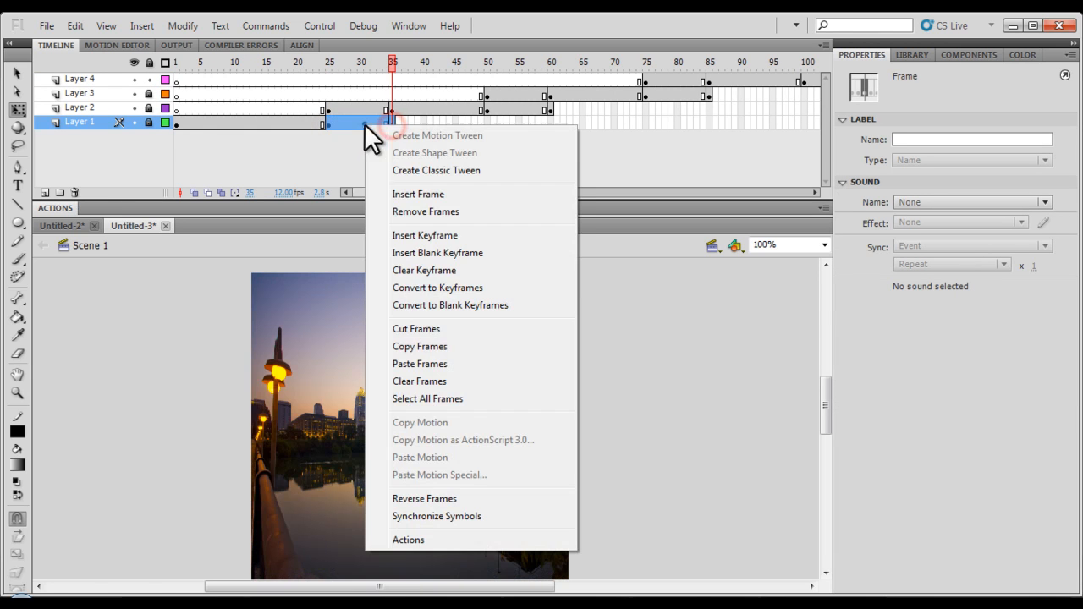
pyautogui.click(419, 347)
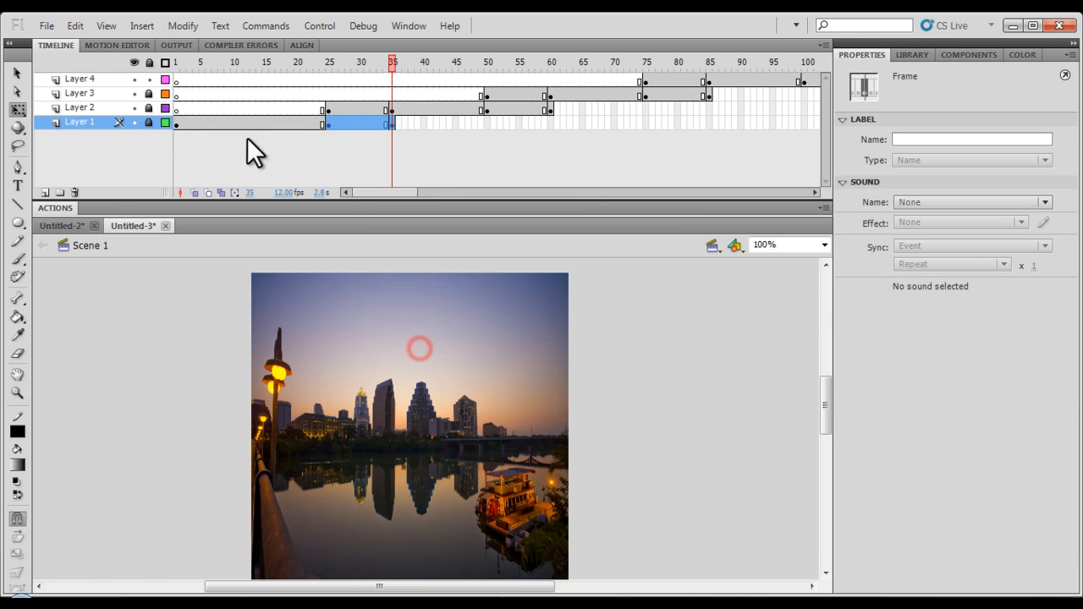
# - Add a new layer above Layer 4 and paste the copied frames into it at frame 100
pyautogui.click(77, 79)
pyautogui.click(46, 193)
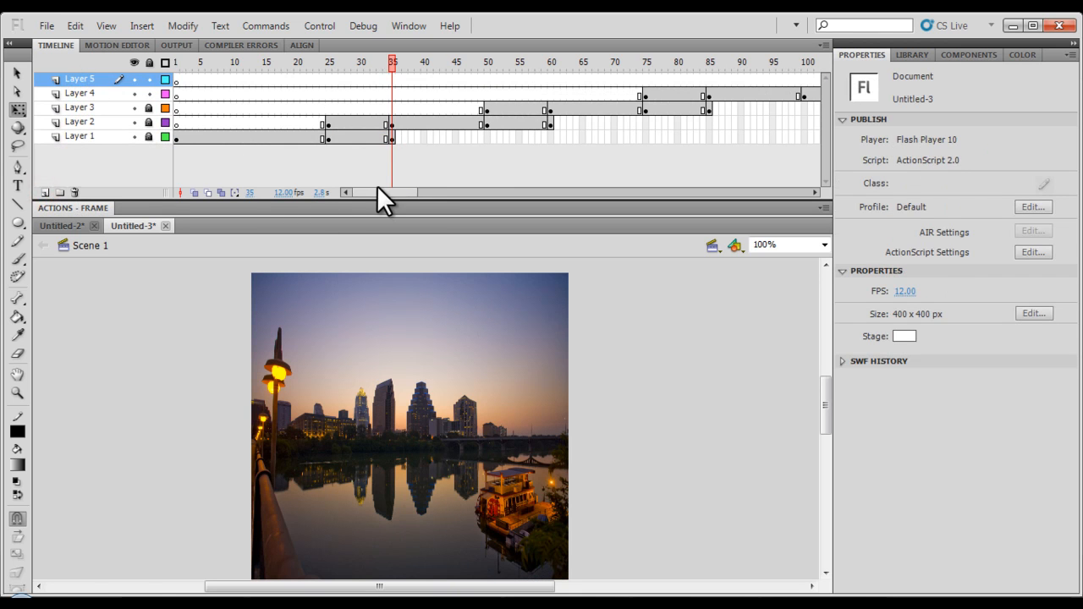
pyautogui.moveTo(403, 185); pyautogui.dragTo(398, 186)
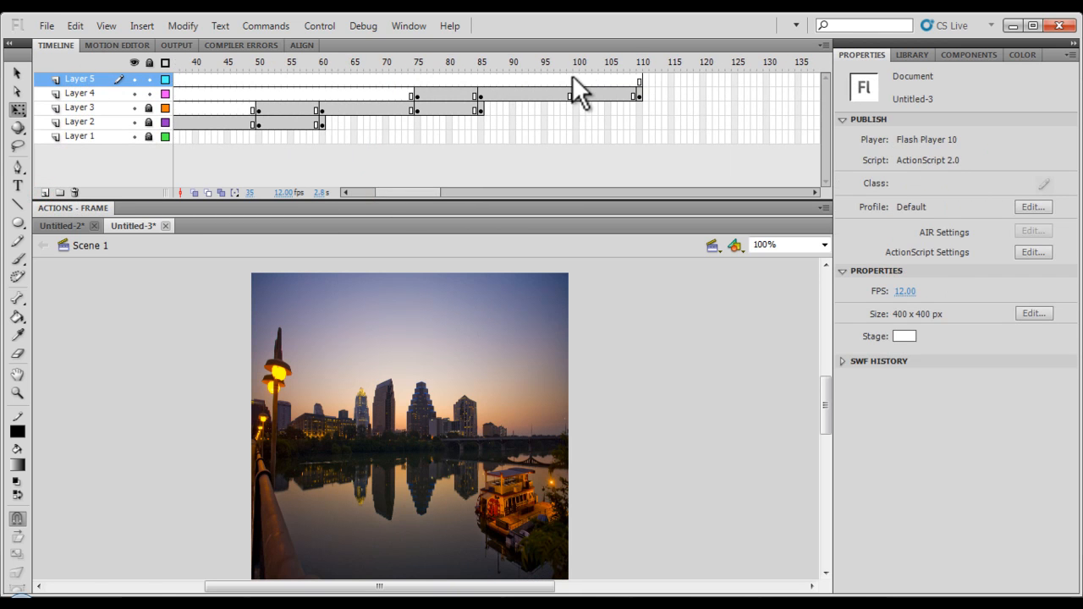
pyautogui.click(573, 77)
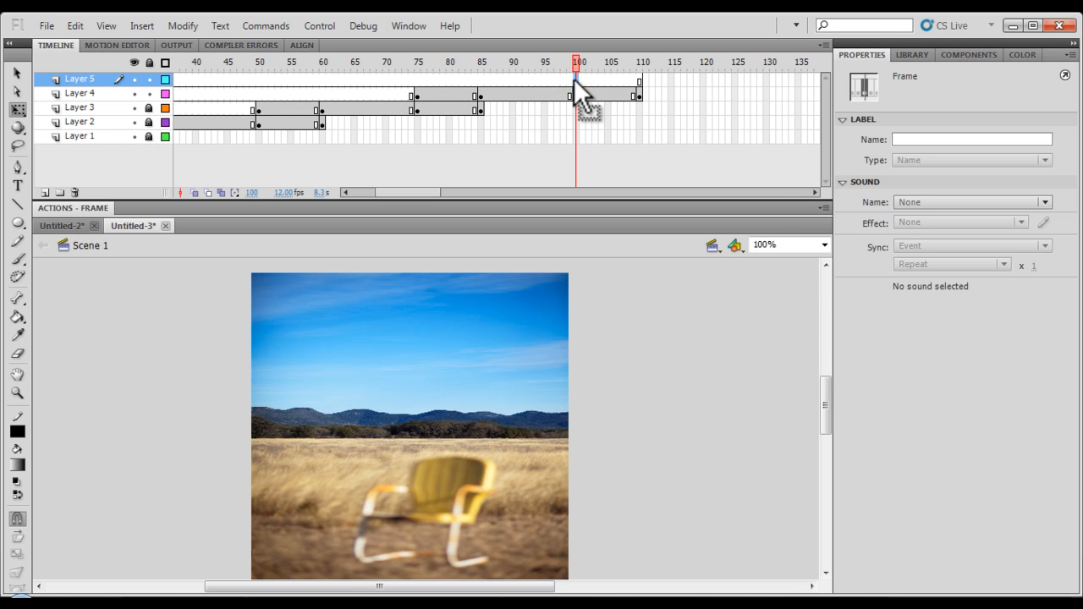
pyautogui.rightClick(576, 79)
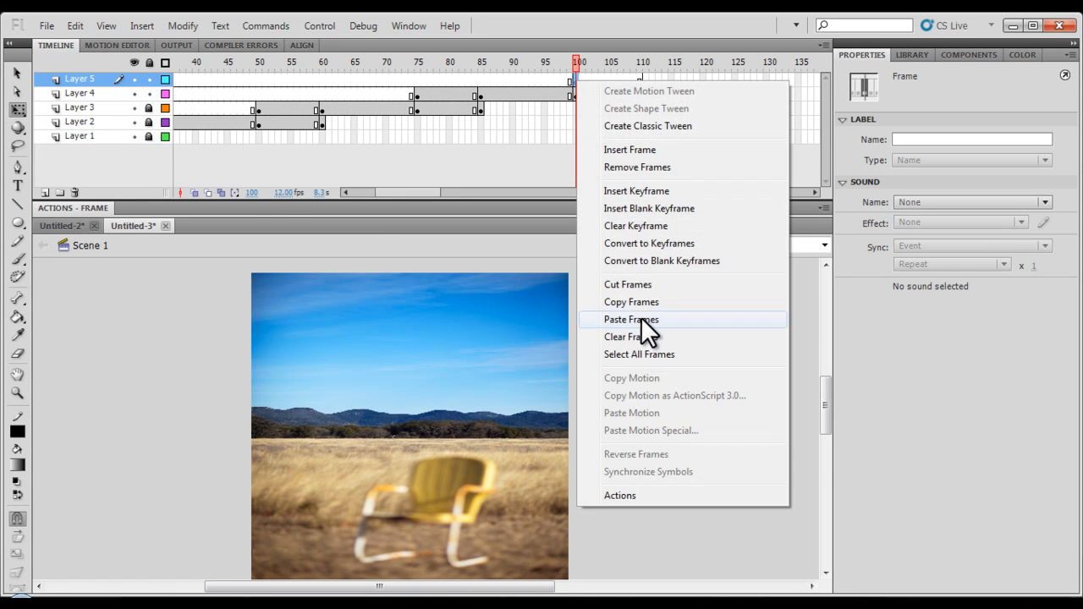
pyautogui.click(641, 319)
# - Remove the surplus frames after frame 110 on Layer 5
pyautogui.moveTo(715, 81); pyautogui.dragTo(646, 83)
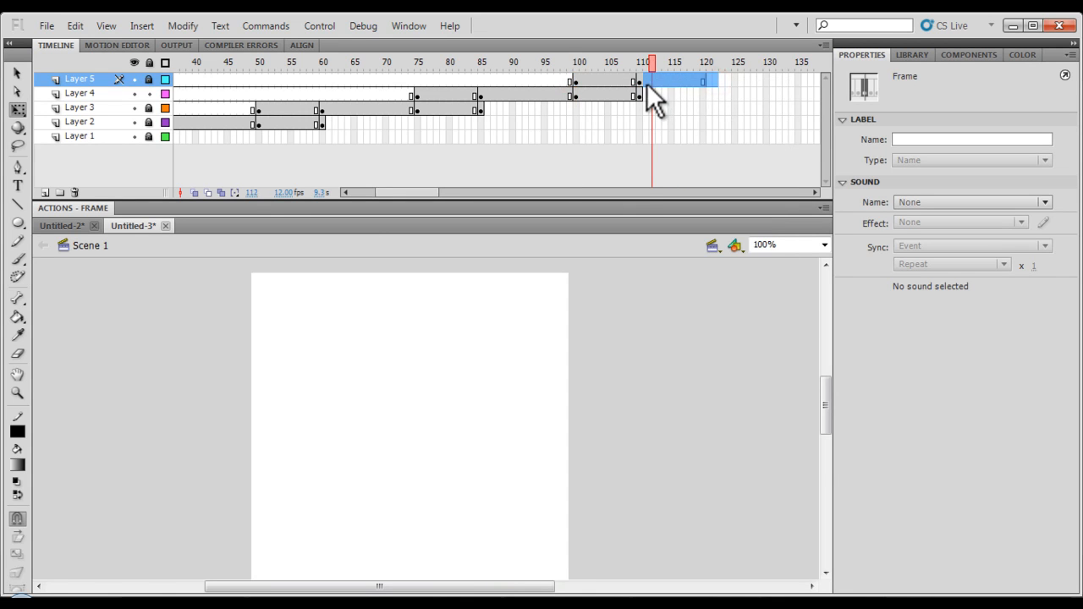
pyautogui.rightClick(654, 81)
pyautogui.click(682, 167)
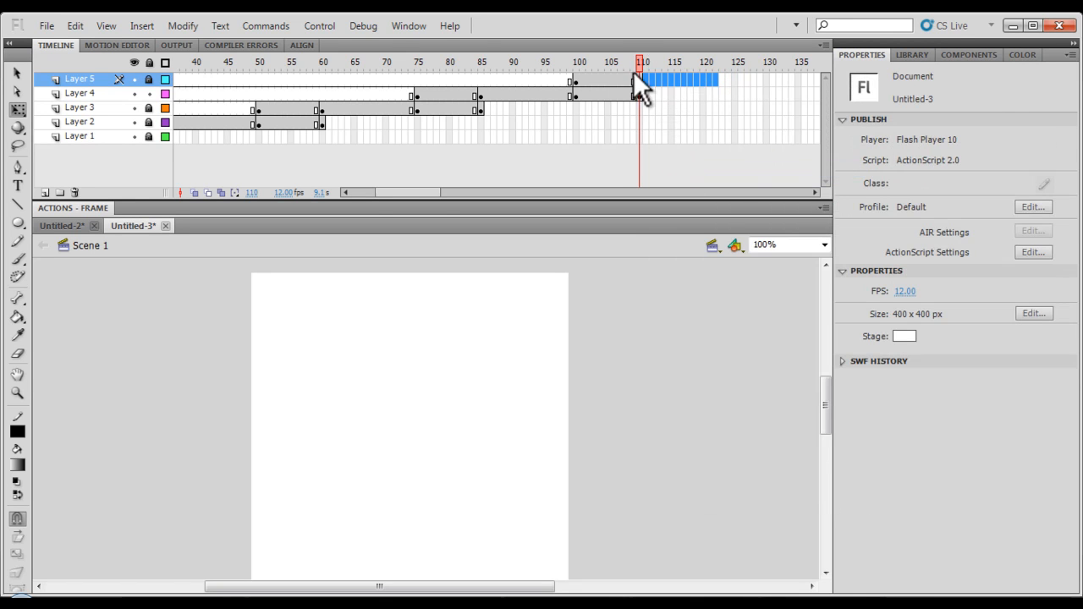
# - Lock Layer 4, unlock Layer 5 and apply an Alpha color effect of 0% to the Ship instance at frame 100
pyautogui.click(574, 79)
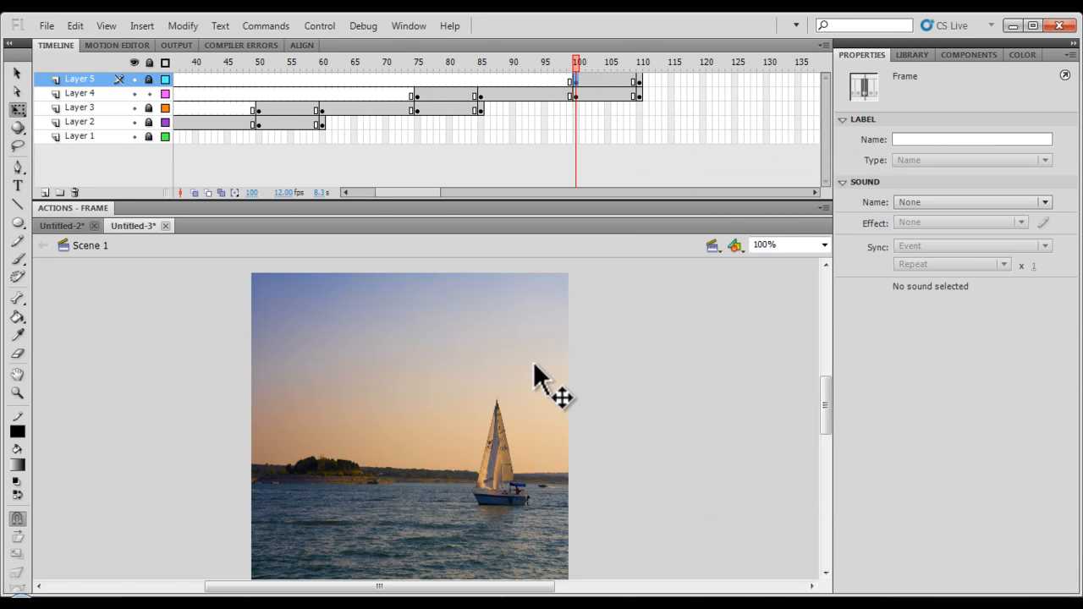
pyautogui.click(149, 81)
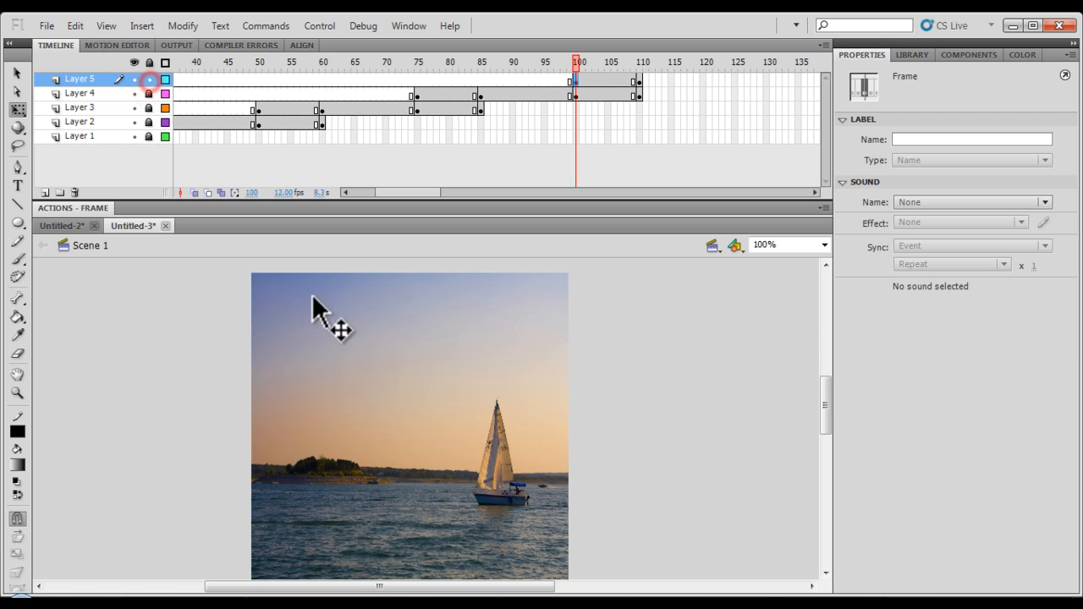
pyautogui.click(395, 342)
pyautogui.click(920, 367)
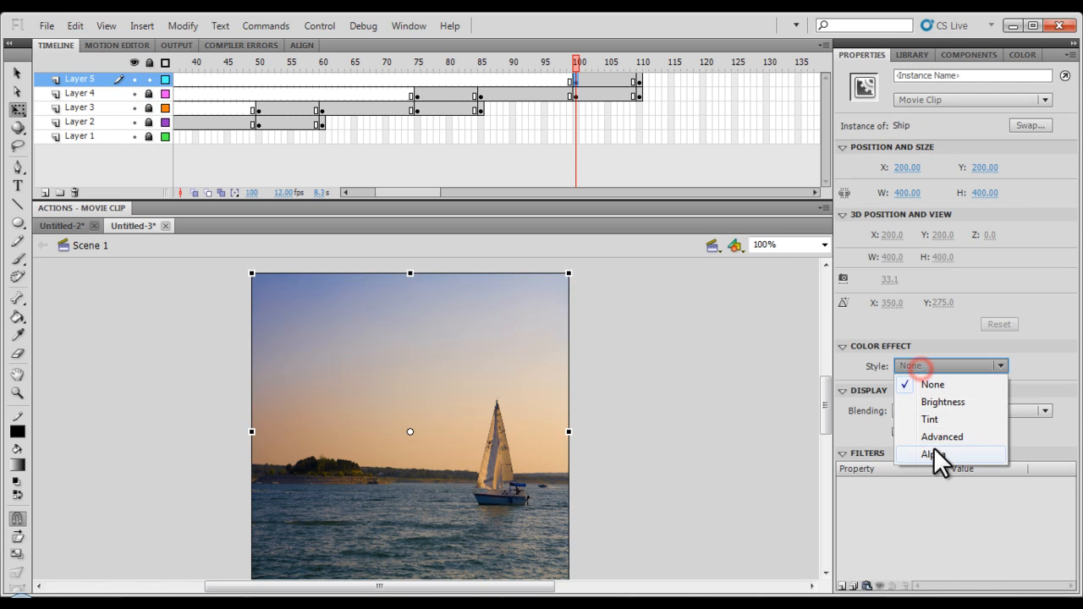
pyautogui.click(934, 454)
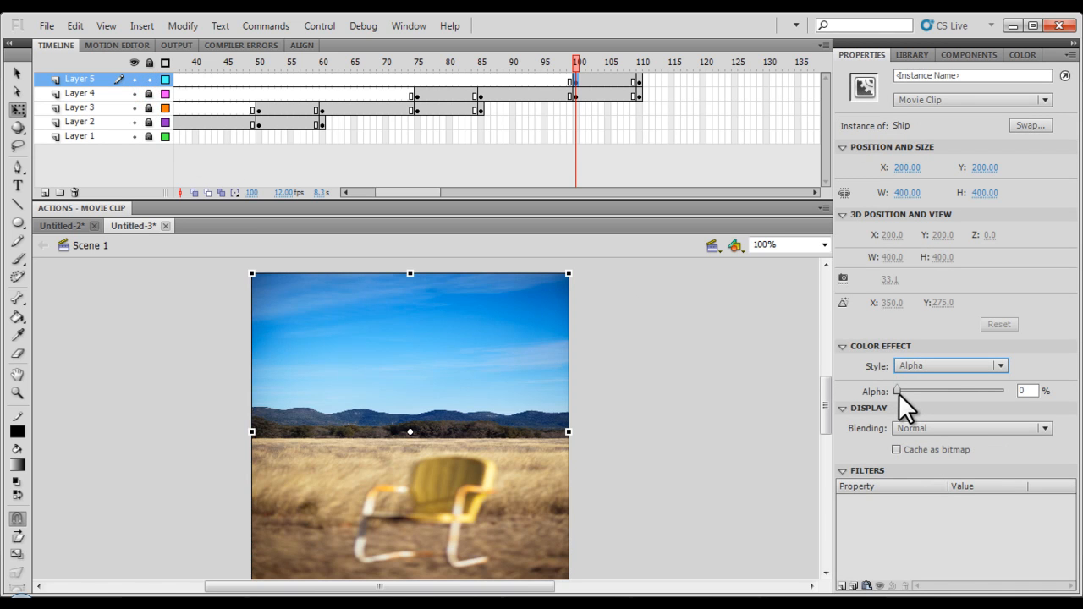
# - Set the Ship instance's Alpha to 100% at frame 110 of Layer 5
pyautogui.click(640, 79)
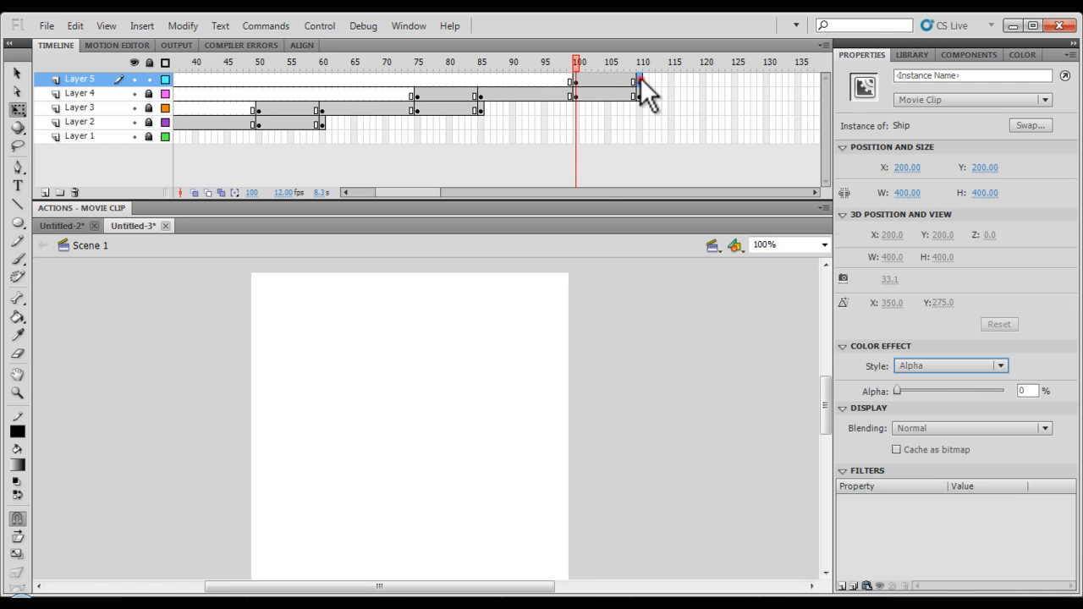
pyautogui.click(519, 309)
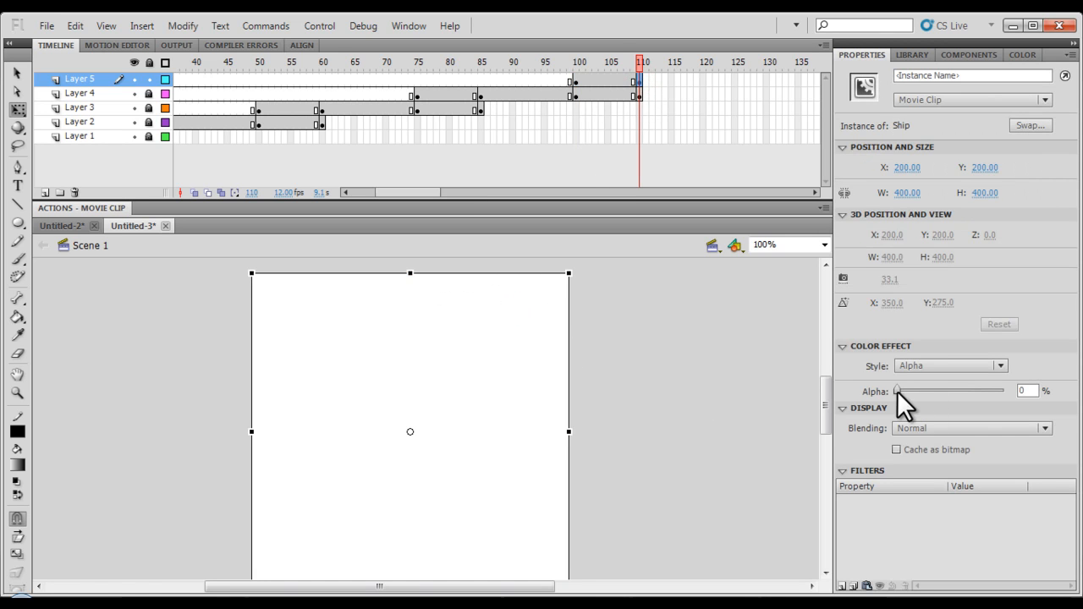
pyautogui.moveTo(902, 392); pyautogui.dragTo(1049, 397)
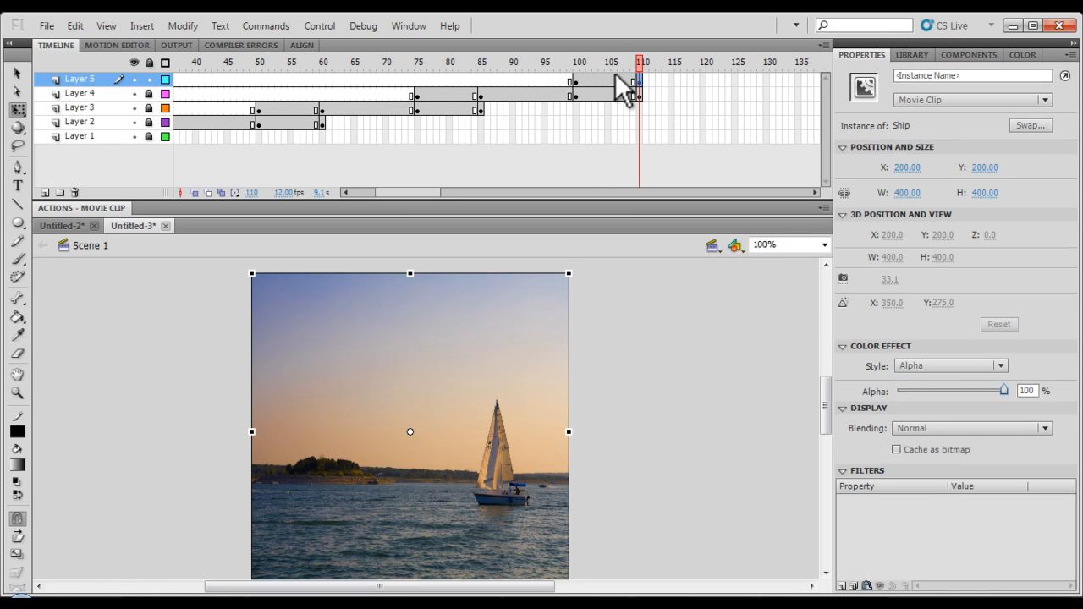
# - Create classic tweens between frames 100 and 110 on Layers 4 and 5
pyautogui.moveTo(635, 61); pyautogui.dragTo(581, 57)
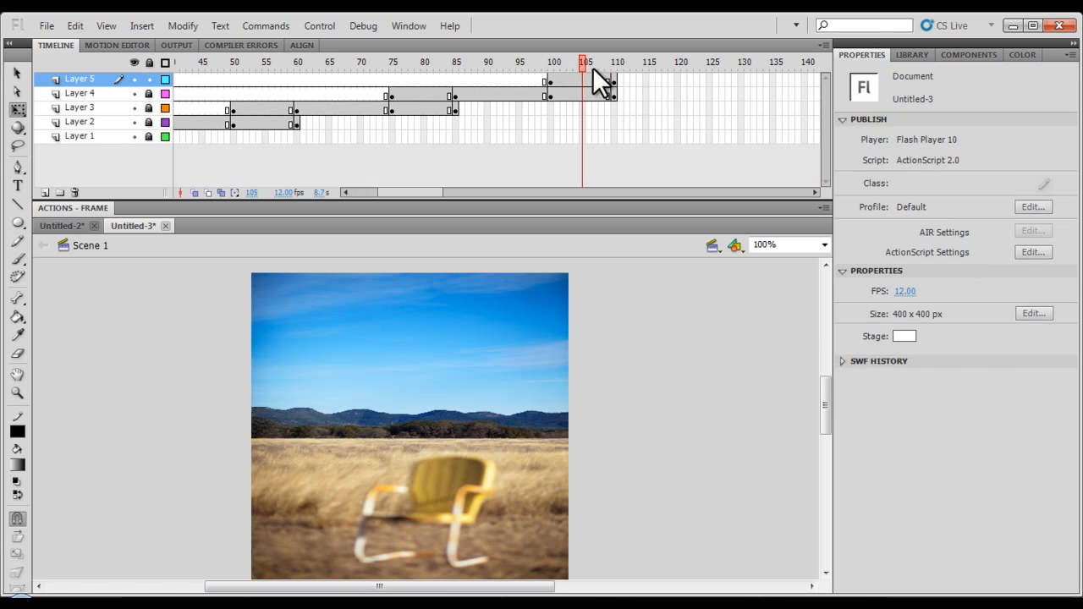
pyautogui.click(583, 78)
pyautogui.click(578, 80)
pyautogui.rightClick(578, 81)
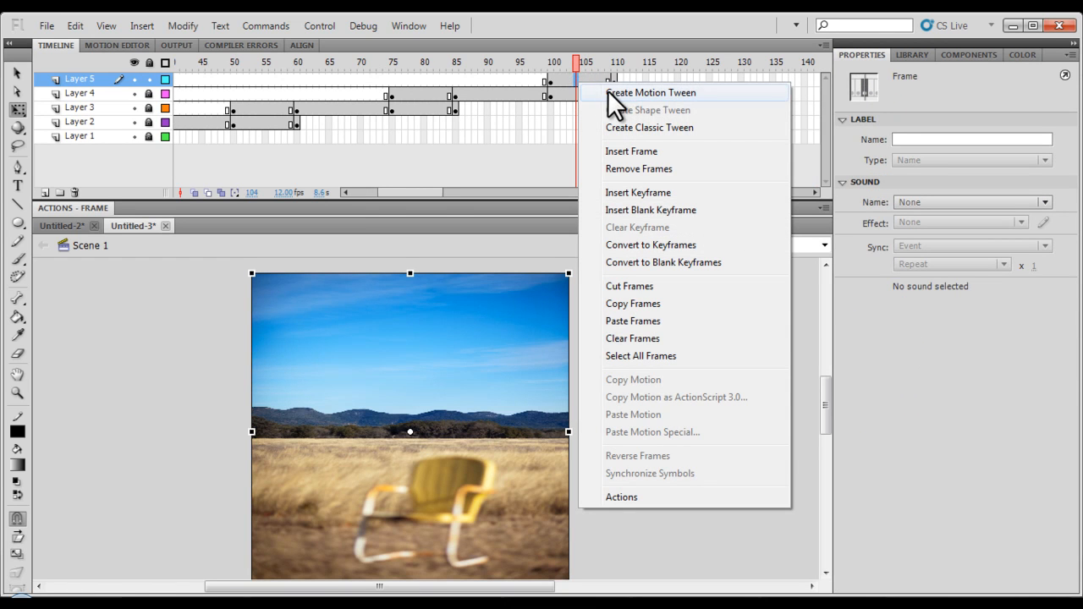
pyautogui.click(571, 82)
pyautogui.rightClick(569, 78)
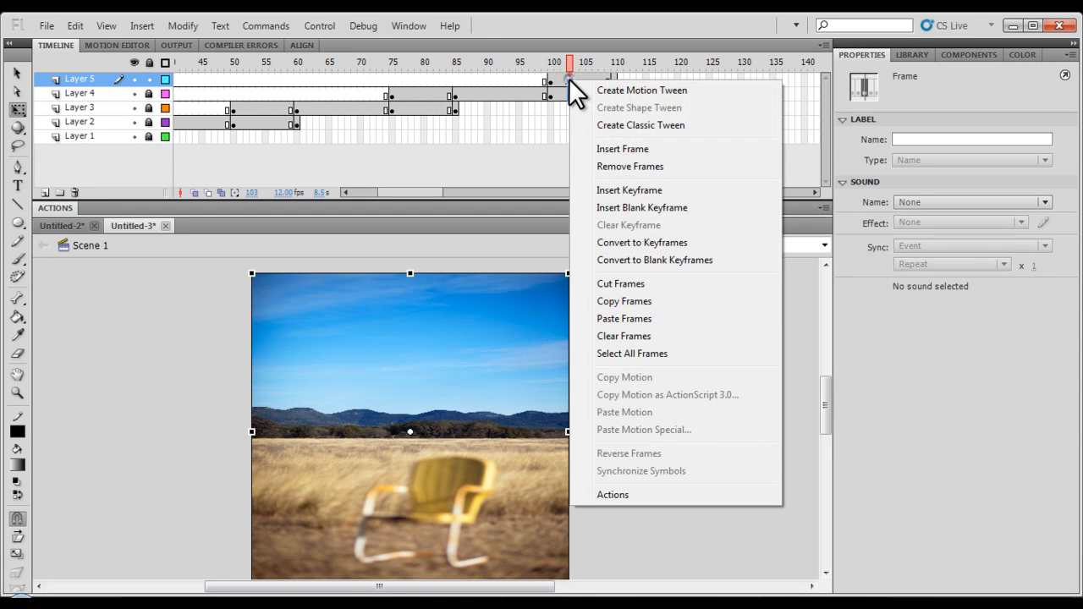
pyautogui.click(604, 125)
# - Create classic tweens between frames 75 and 85 on Layers 3 and 4, and between frames 50 and 60 on Layers 2 and 3
pyautogui.click(425, 95)
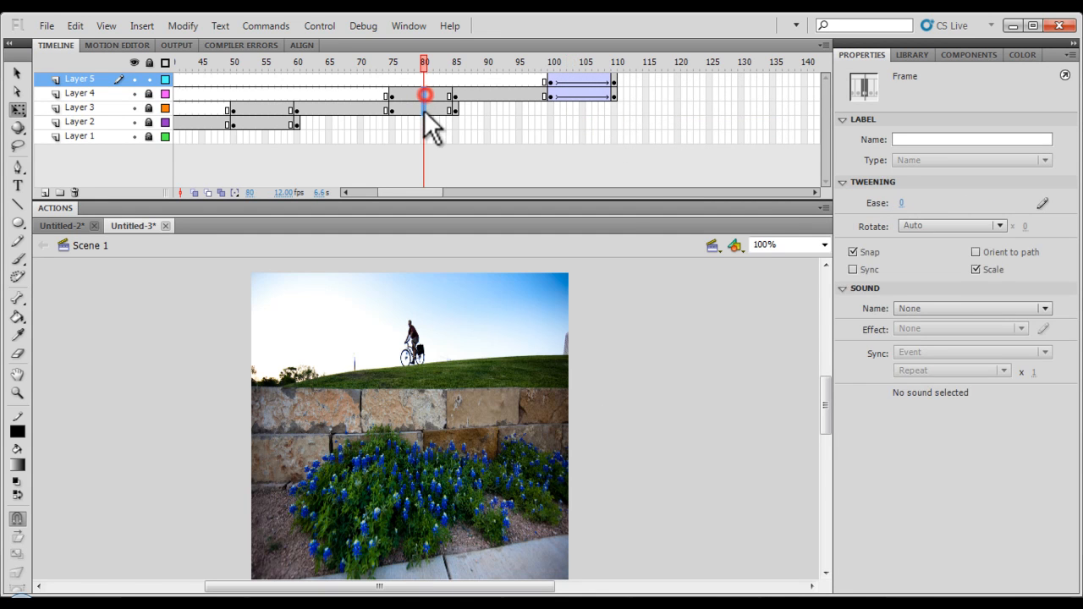
pyautogui.rightClick(425, 108)
pyautogui.click(450, 145)
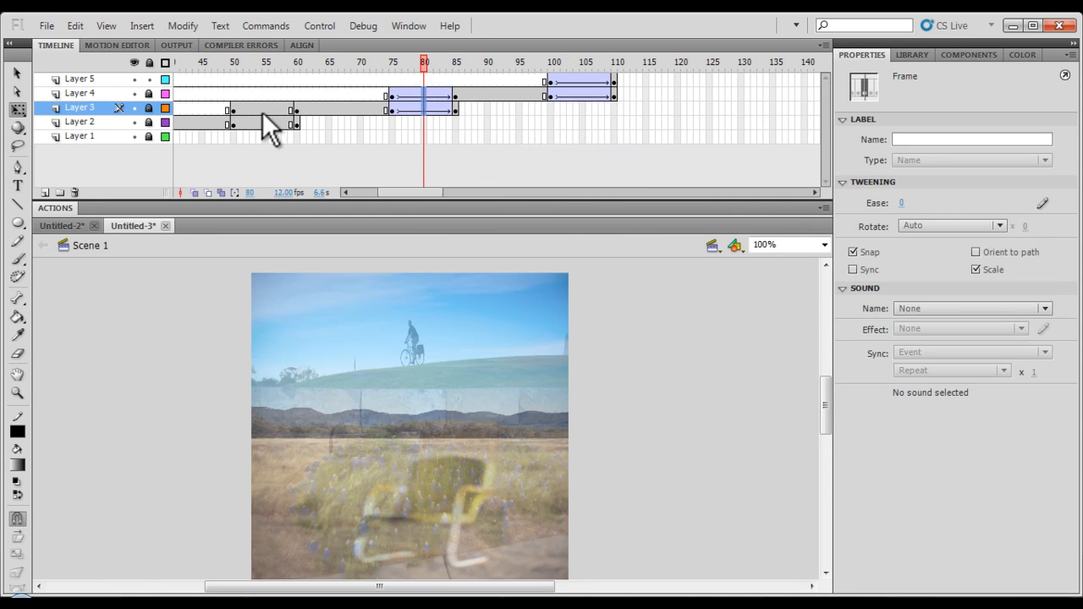
pyautogui.moveTo(259, 111); pyautogui.dragTo(257, 123)
pyautogui.rightClick(259, 118)
pyautogui.click(289, 158)
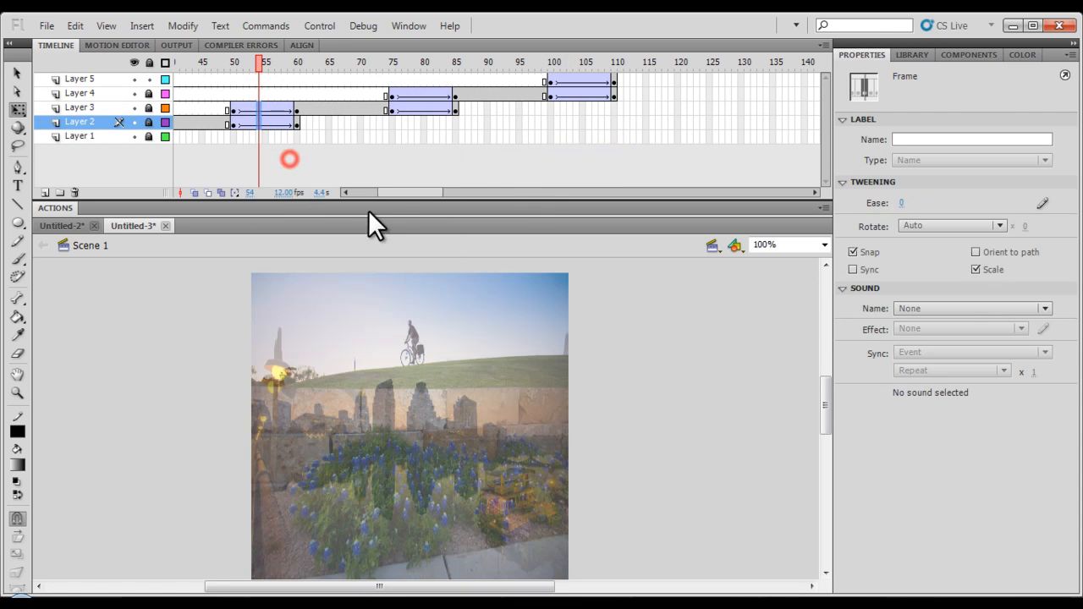
# - Create classic tweens between frames 25 and 35 on Layers 1 and 2
pyautogui.moveTo(394, 193); pyautogui.dragTo(368, 192)
pyautogui.click(362, 123)
pyautogui.moveTo(362, 122); pyautogui.dragTo(358, 133)
pyautogui.rightClick(358, 128)
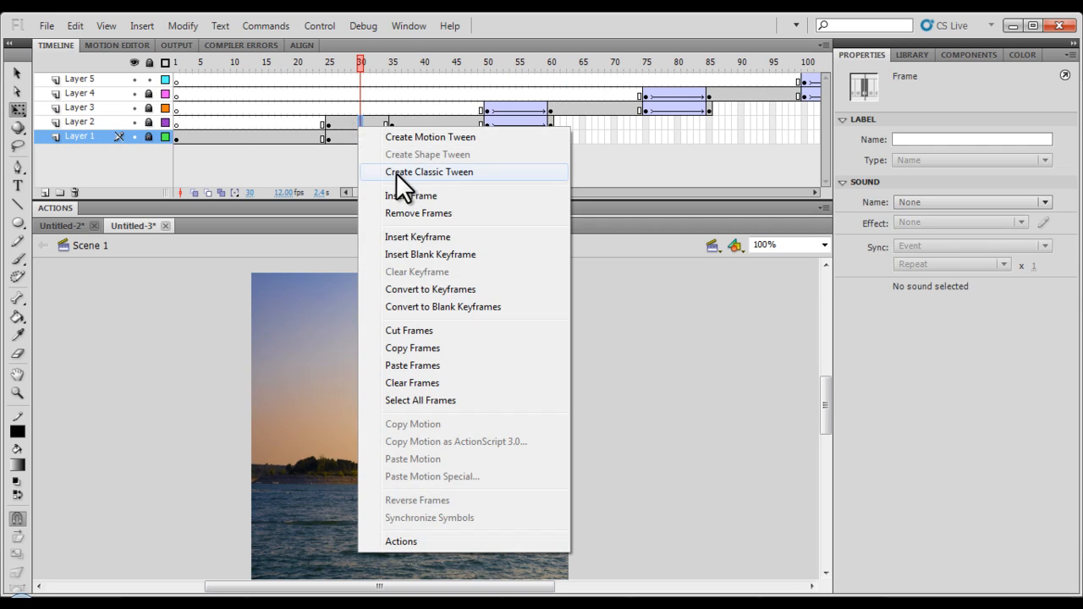
pyautogui.click(396, 172)
# - Scrub the playhead through the timeline from frame 1 to preview the fades, and return it to frame 1
pyautogui.moveTo(355, 64); pyautogui.dragTo(161, 59)
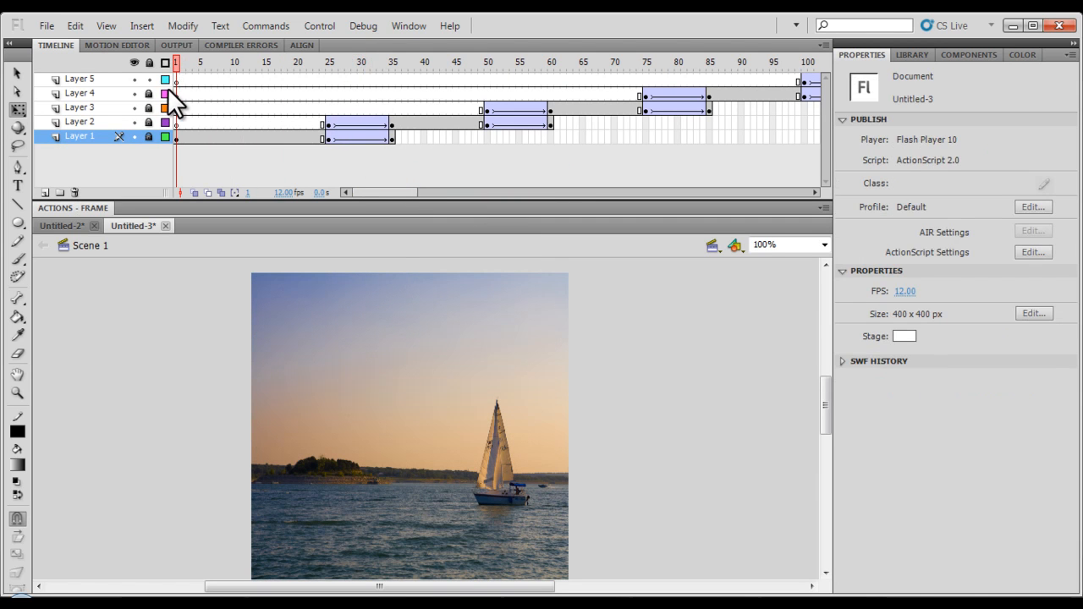
pyautogui.moveTo(177, 63); pyautogui.dragTo(779, 60)
pyautogui.moveTo(614, 57); pyautogui.dragTo(150, 61)
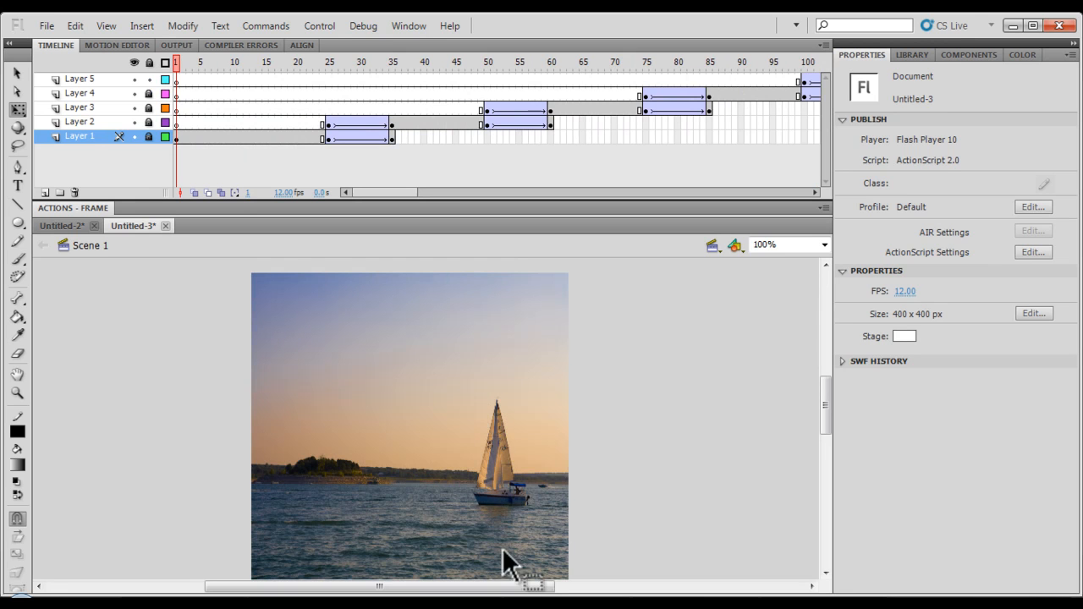
# - Run Test Movie to preview the finished slideshow
pyautogui.moveTo(484, 587); pyautogui.dragTo(476, 585)
pyautogui.click(482, 413)
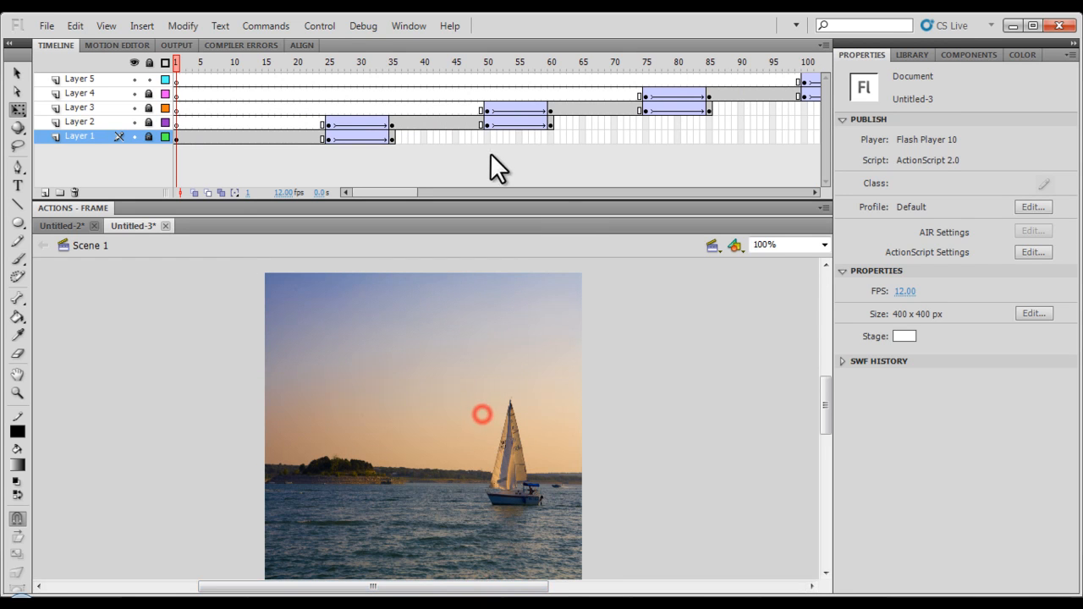
pyautogui.click(318, 25)
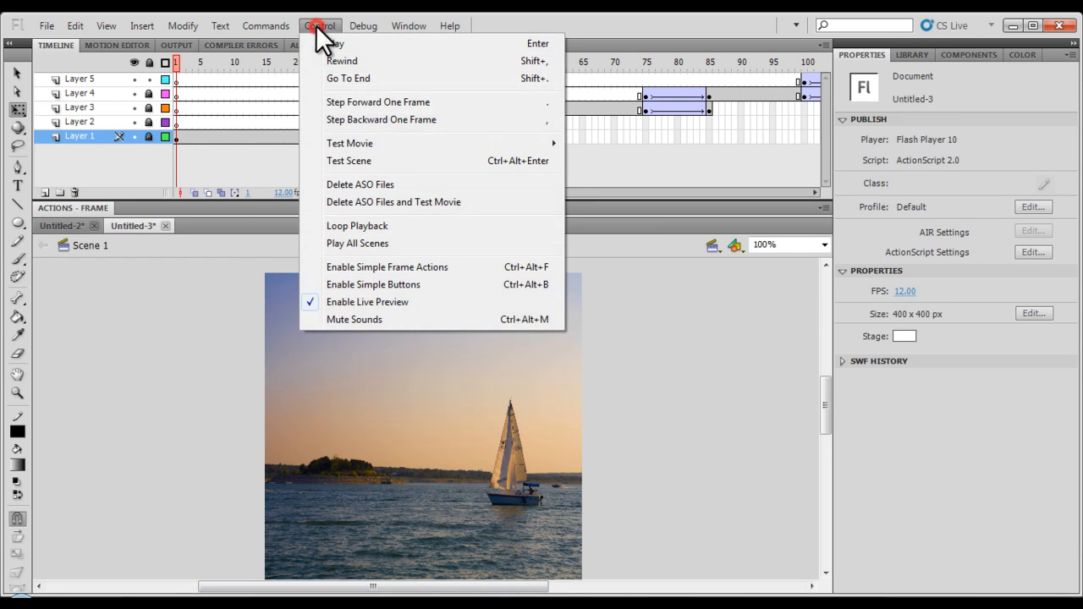
pyautogui.click(422, 143)
pyautogui.click(612, 147)
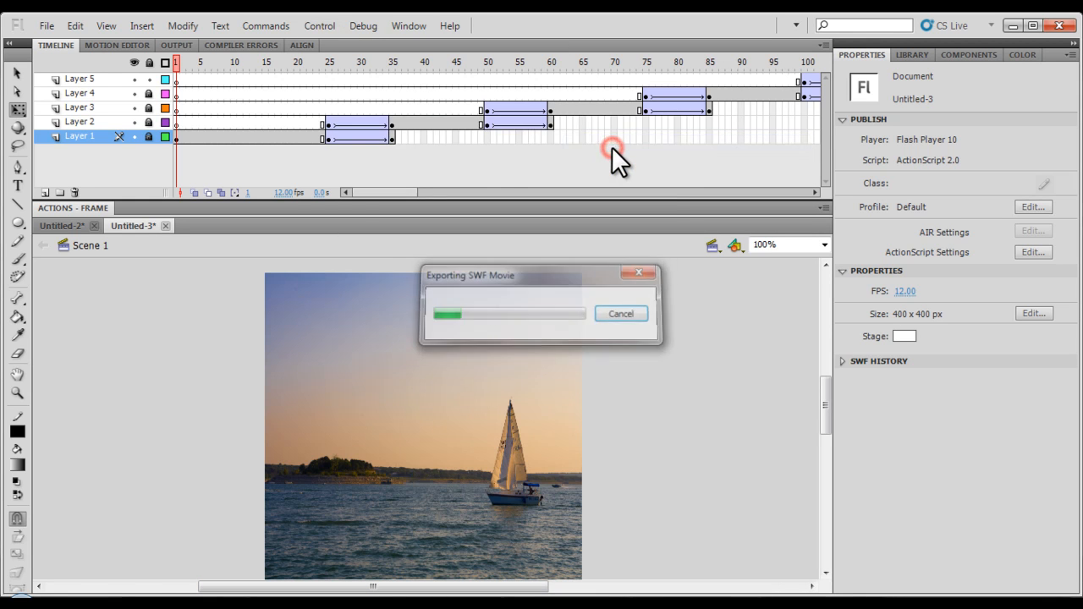